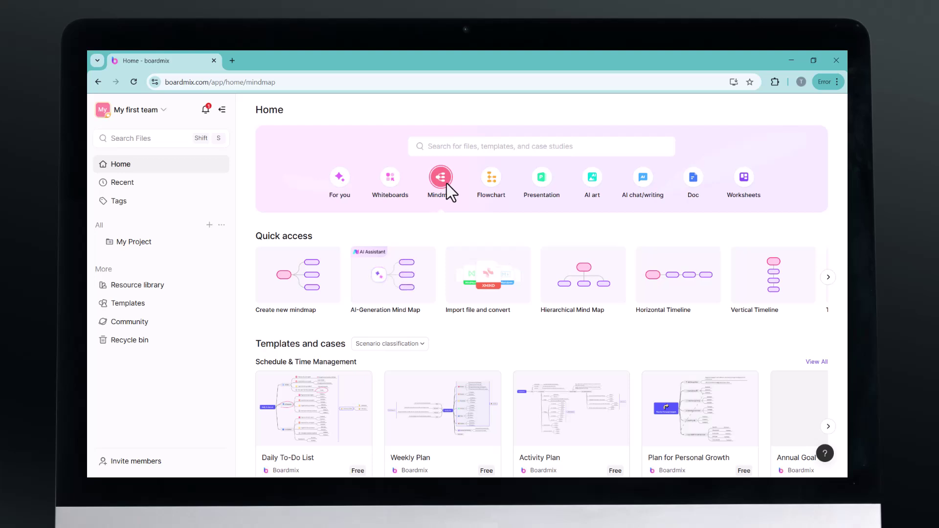
Step: Browse the Flowchart templates on the home page, then switch to the Presentation category
left_click(497, 180)
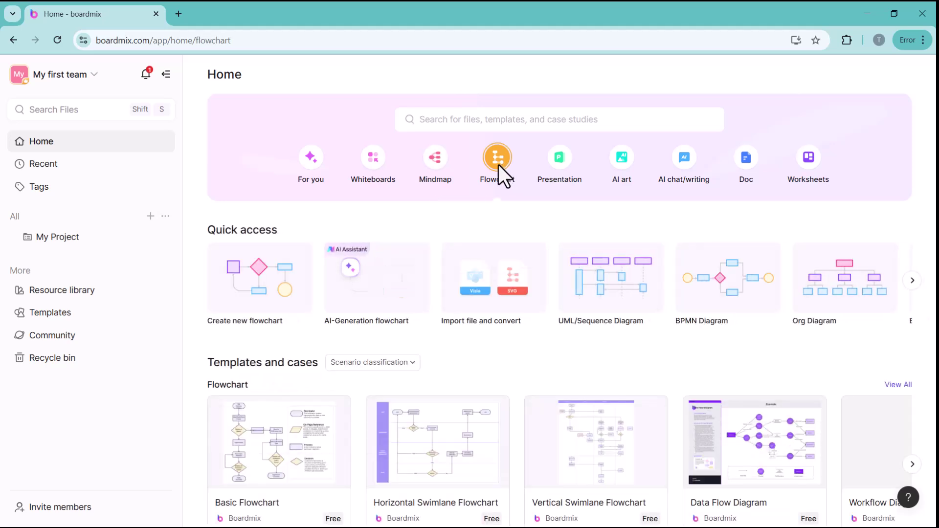
scroll(610, 293, "down", 2)
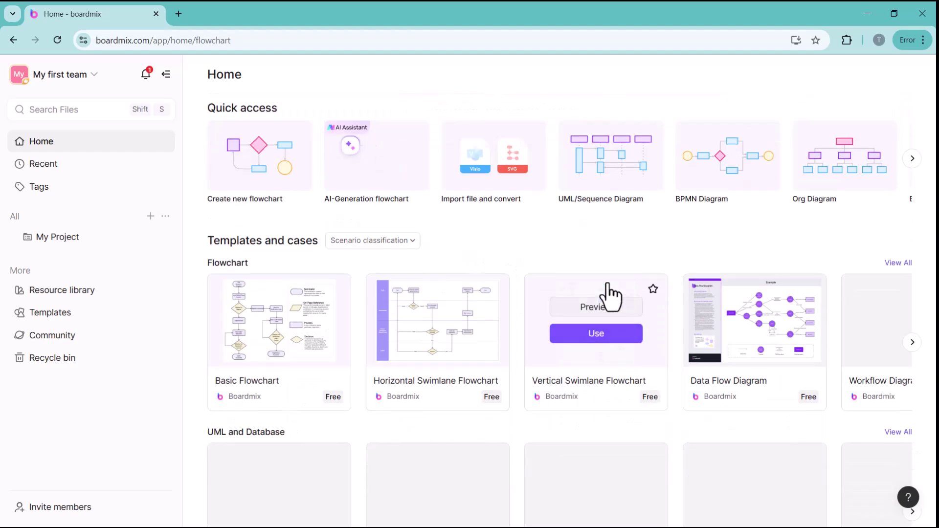
scroll(608, 285, "up", 2)
left_click(558, 156)
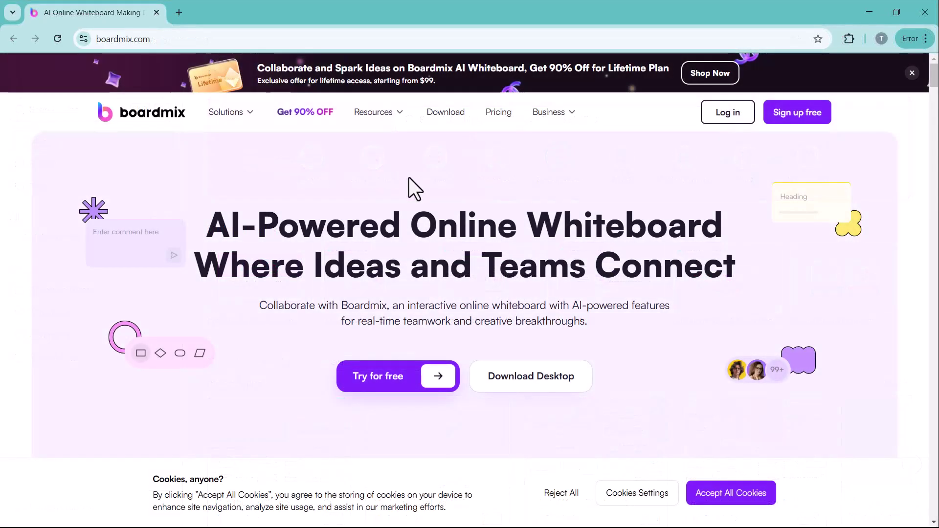
Step: Scroll through the boardmix.com landing page, then choose Try for free to sign up
scroll(438, 321, "down", 3)
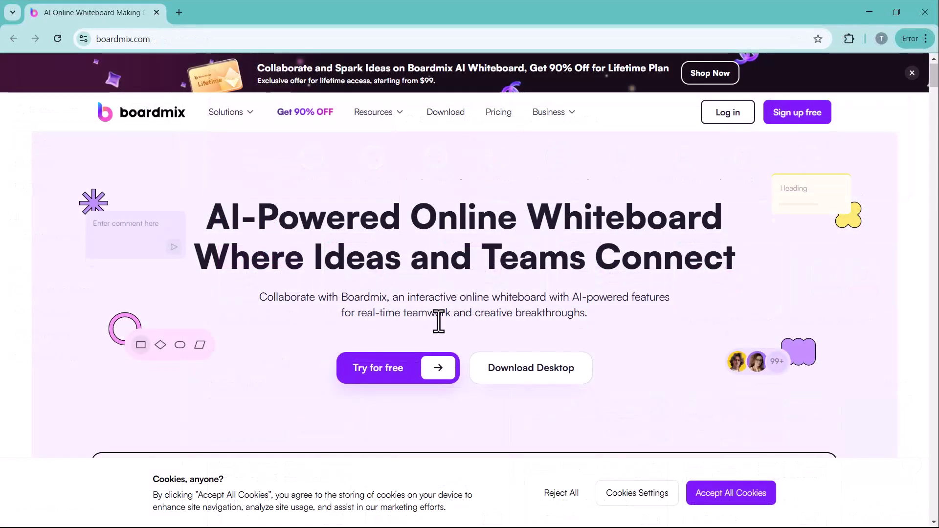
scroll(436, 323, "down", 4)
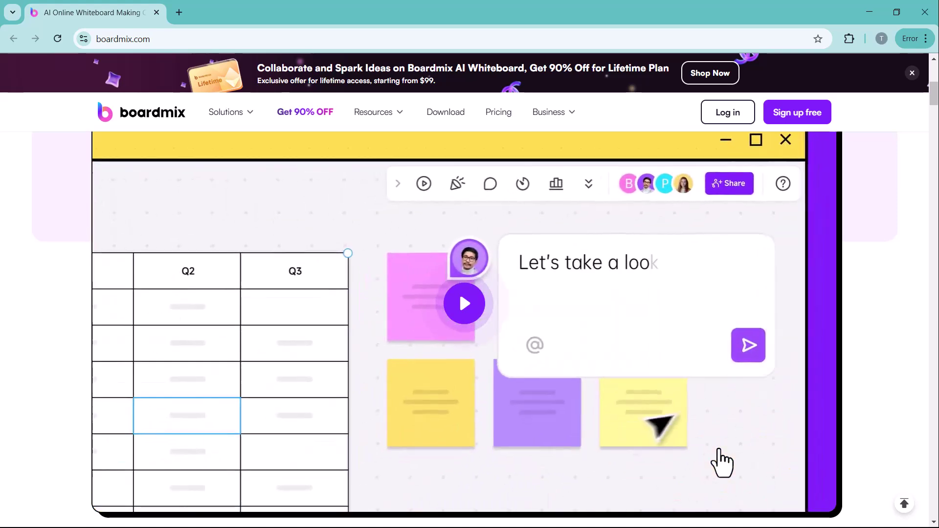
scroll(723, 462, "down", 5)
scroll(717, 445, "down", 4)
scroll(718, 444, "down", 2)
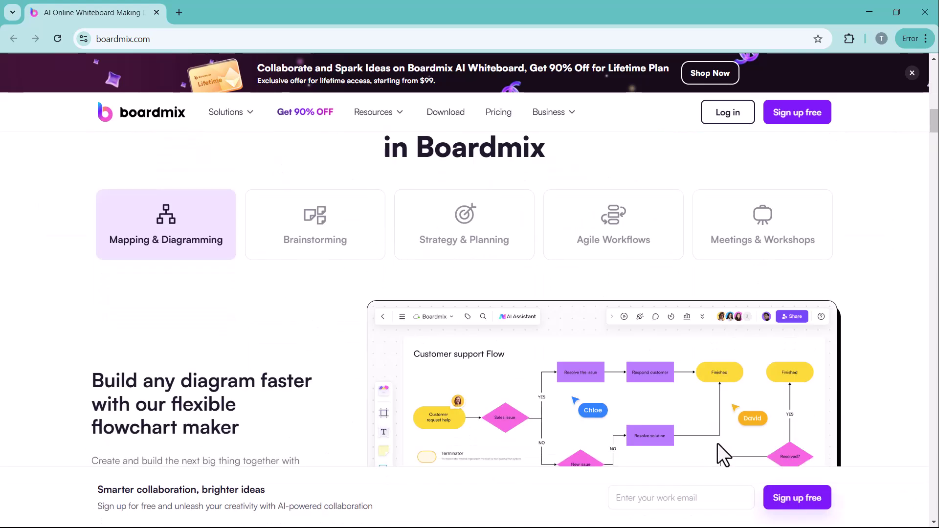
scroll(717, 443, "down", 2)
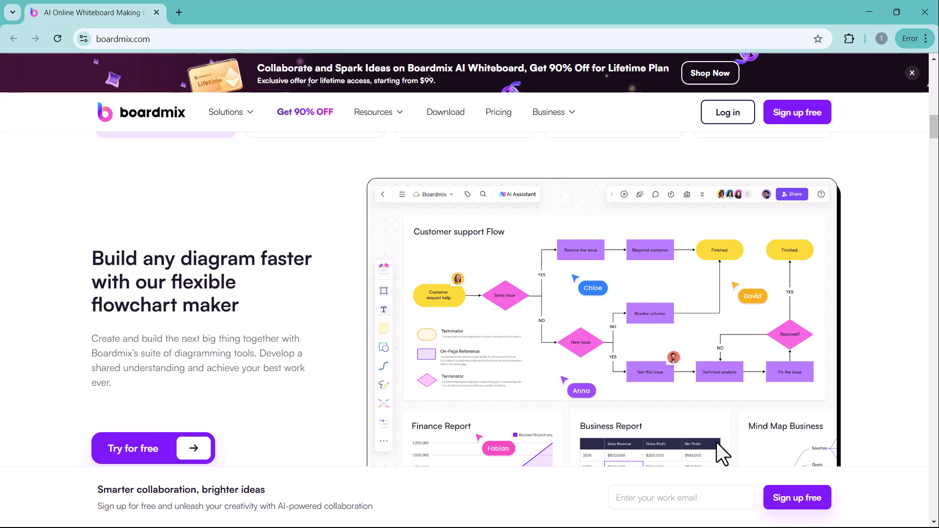
scroll(717, 442, "down", 6)
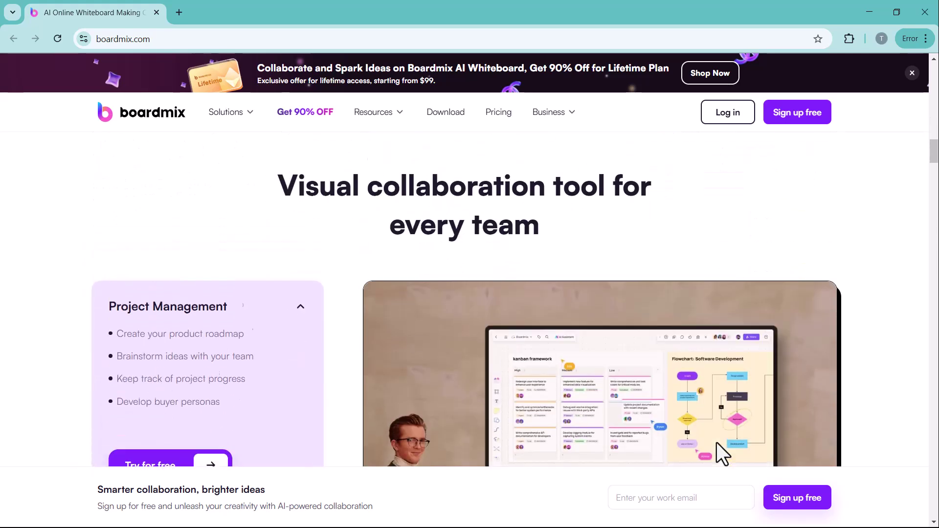
scroll(717, 442, "down", 1)
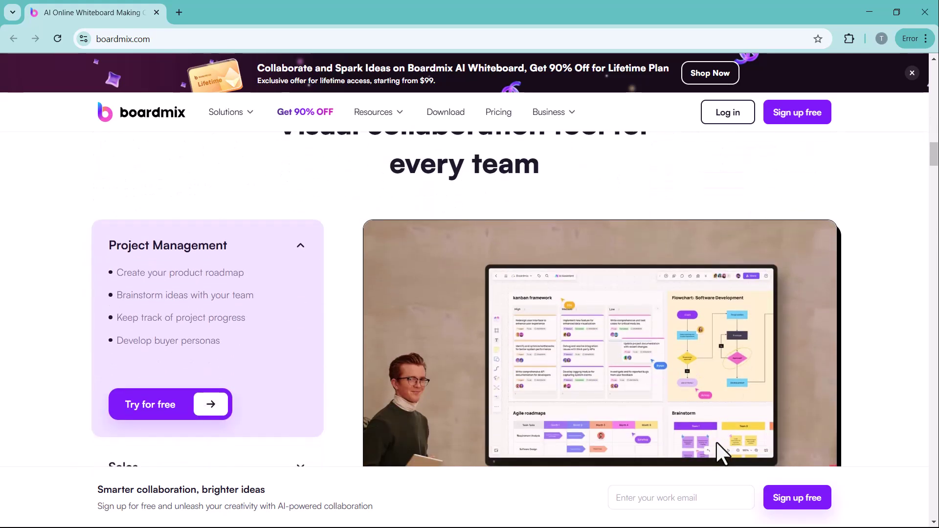
scroll(717, 442, "down", 10)
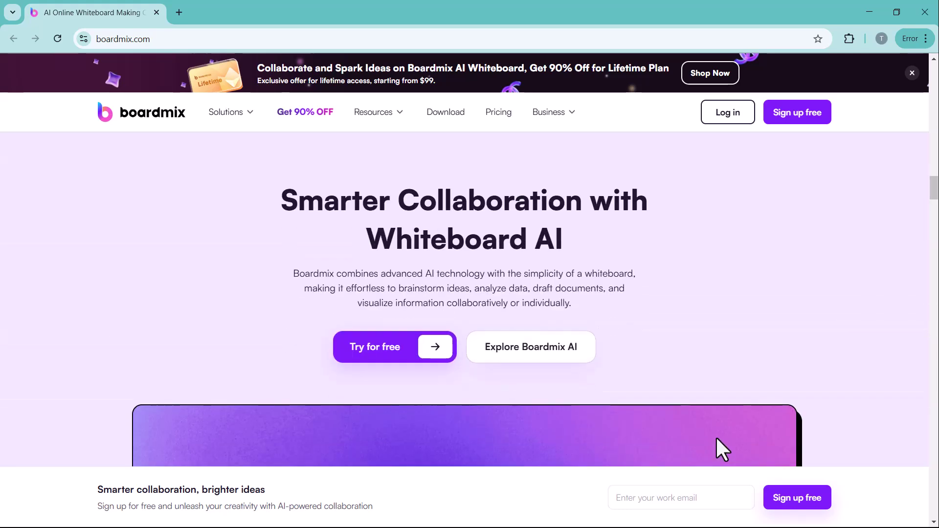
scroll(716, 436, "up", 20)
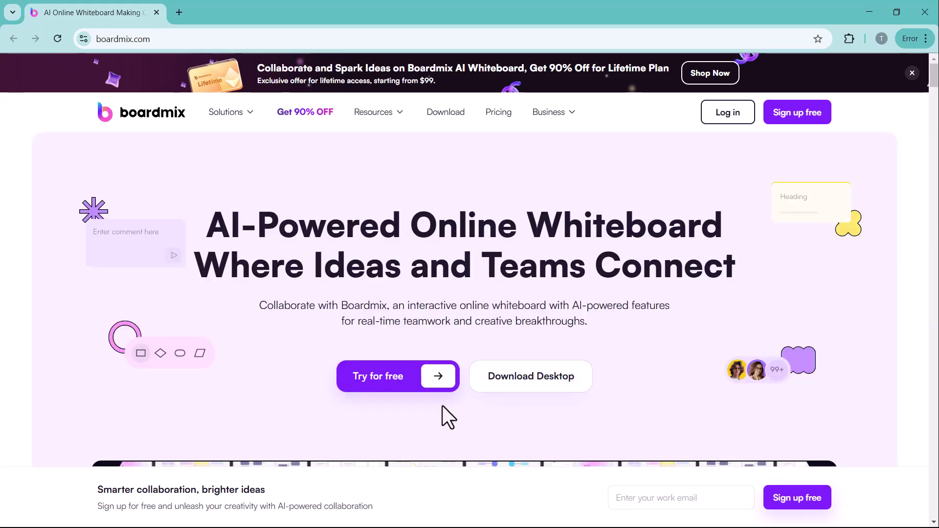
left_click(382, 381)
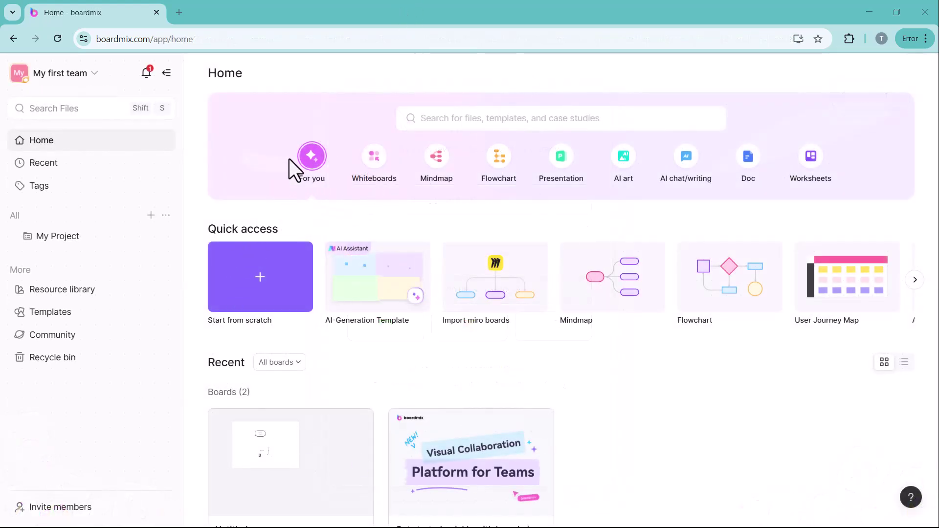
Step: Dismiss the search suggestions, browse the Whiteboards templates, then switch to the Mindmap category
left_click(479, 124)
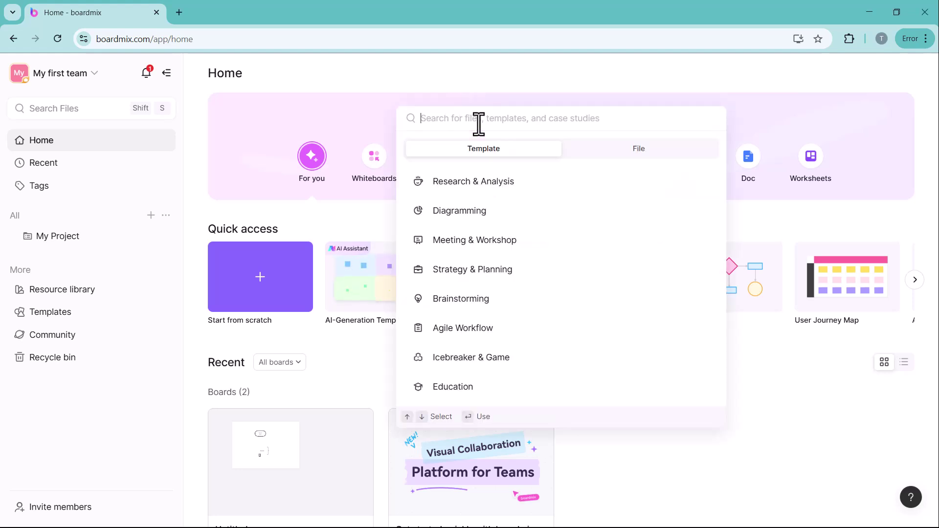
left_click(457, 87)
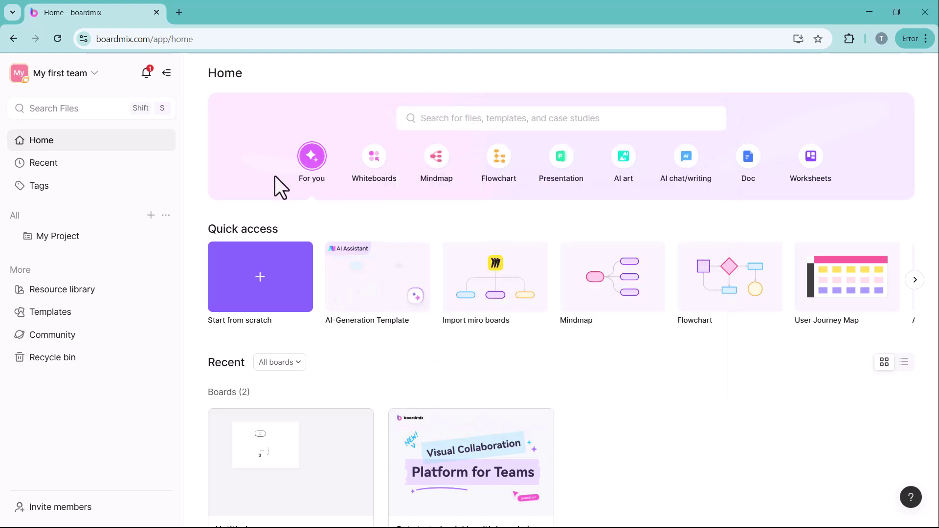
left_click(378, 170)
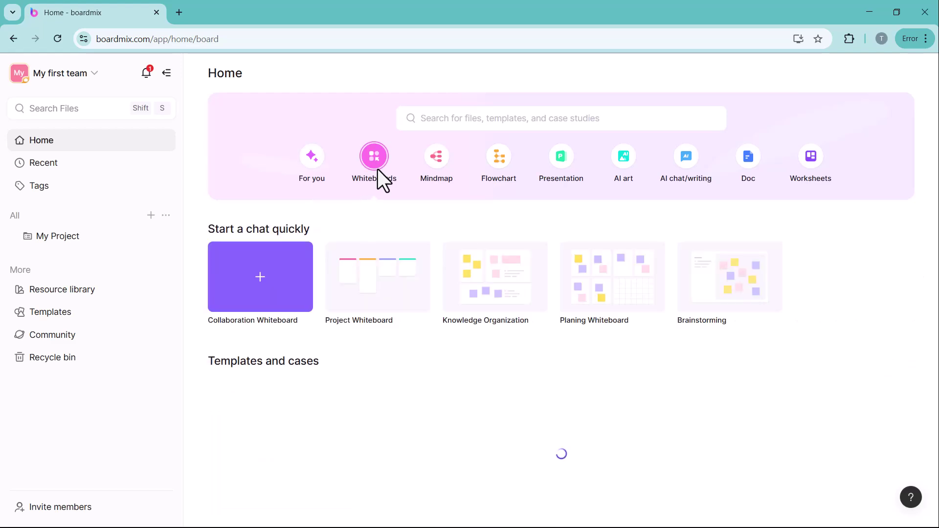
scroll(465, 353, "down", 2)
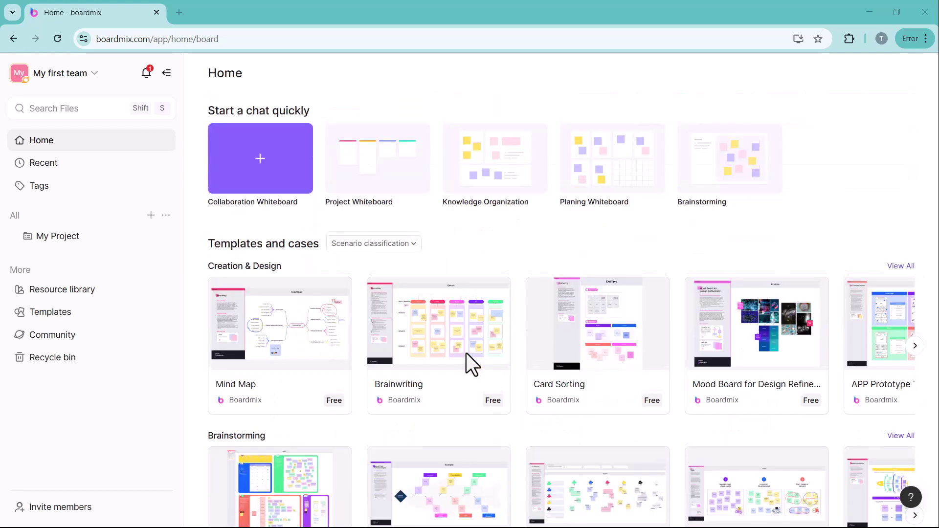
scroll(466, 353, "down", 2)
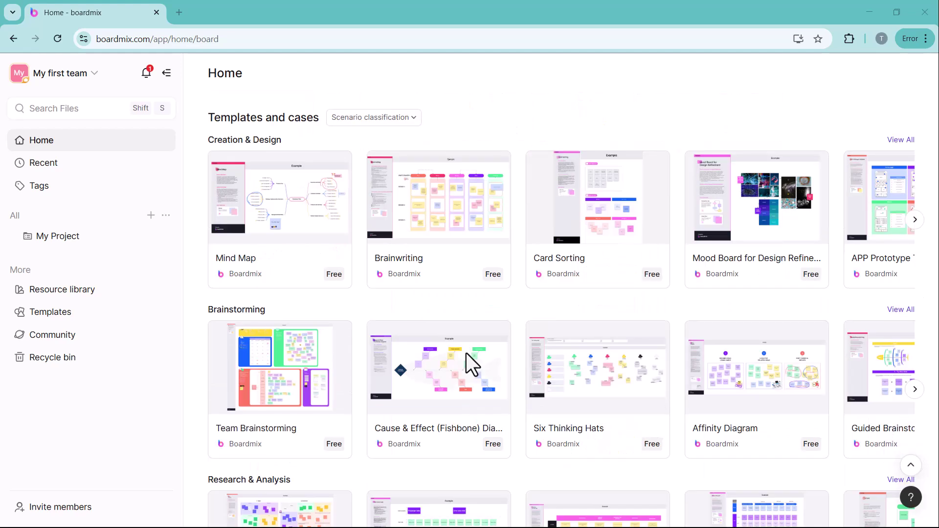
scroll(466, 354, "up", 4)
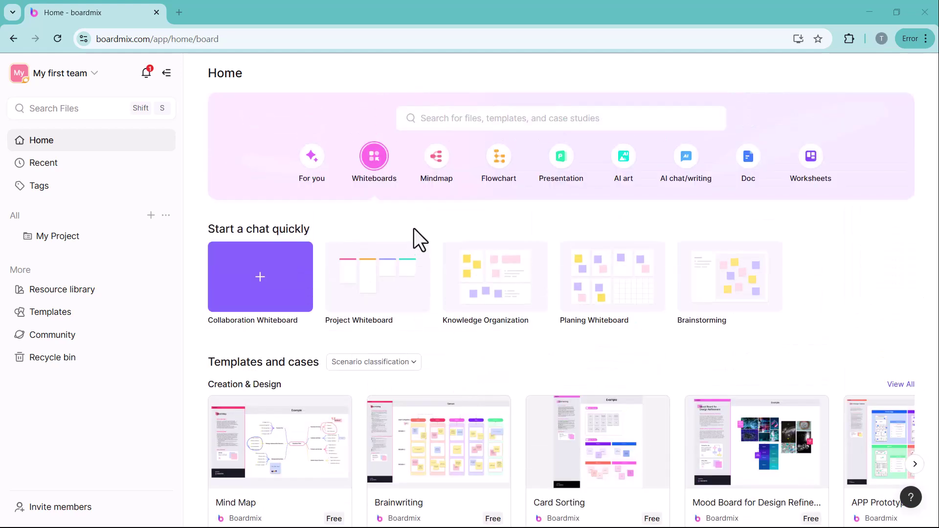
left_click(445, 163)
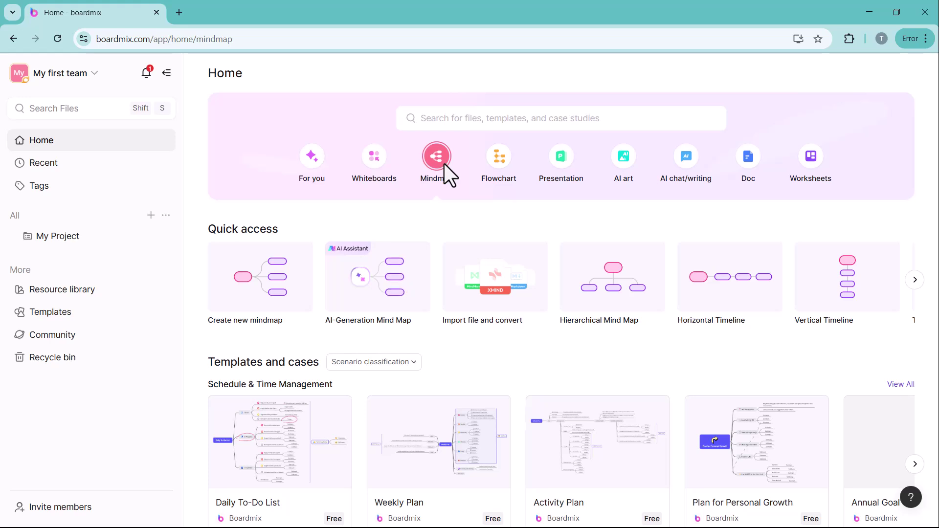
Step: Browse the Flowchart category's starting options and templates
left_click(509, 162)
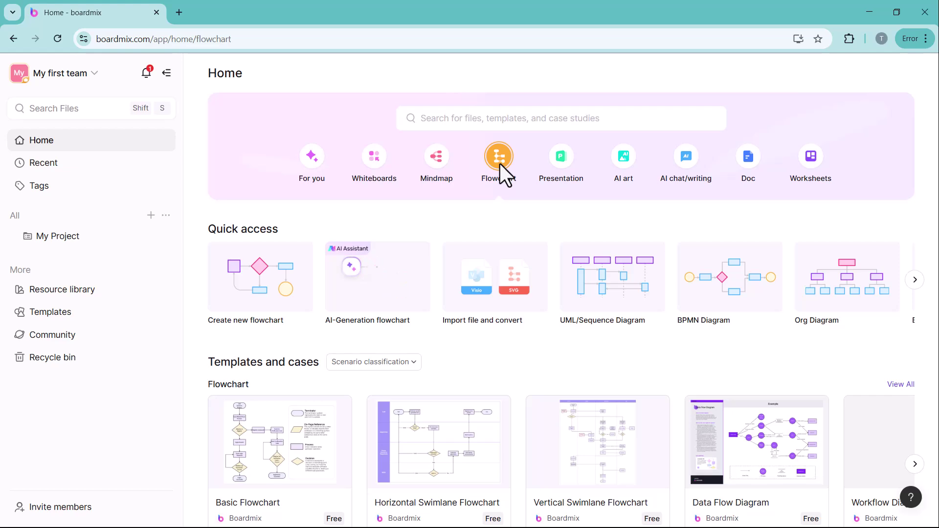
scroll(611, 296, "down", 2)
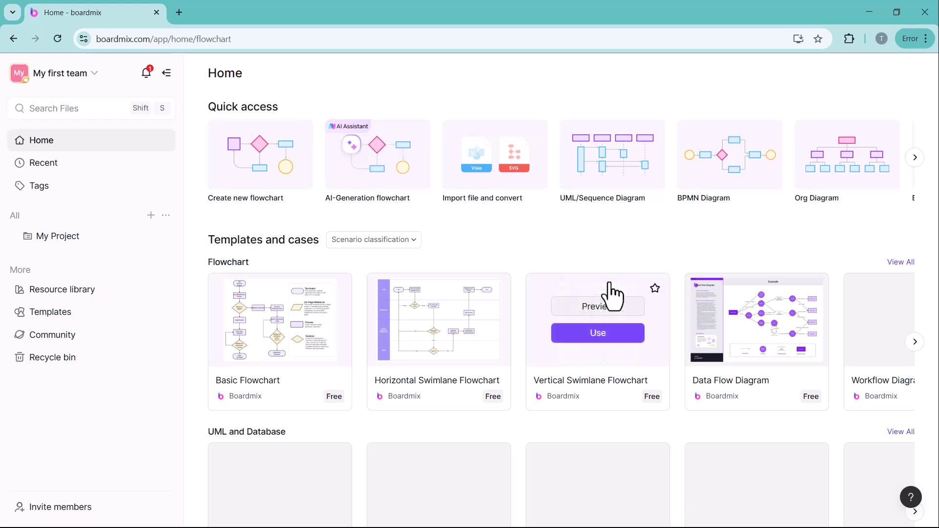
scroll(609, 282, "up", 2)
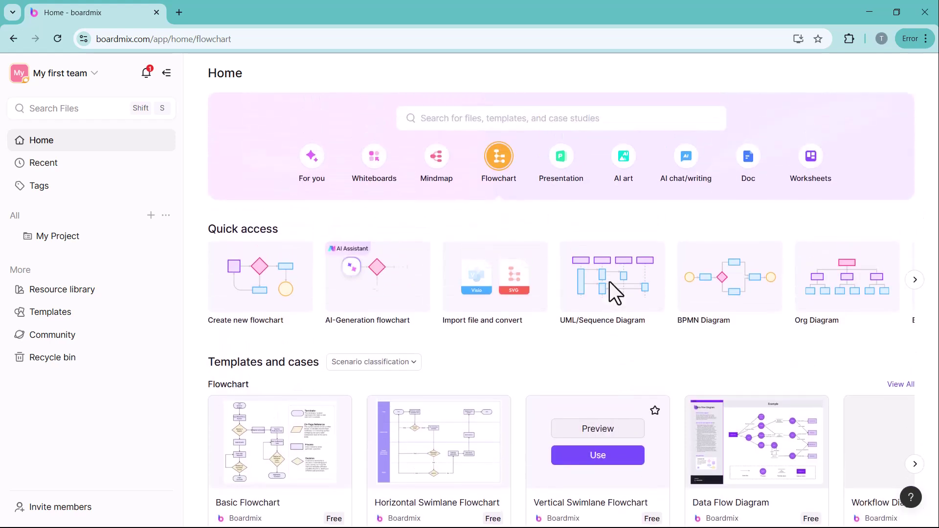
Step: Switch to the Presentation category and scroll through its templates
left_click(558, 152)
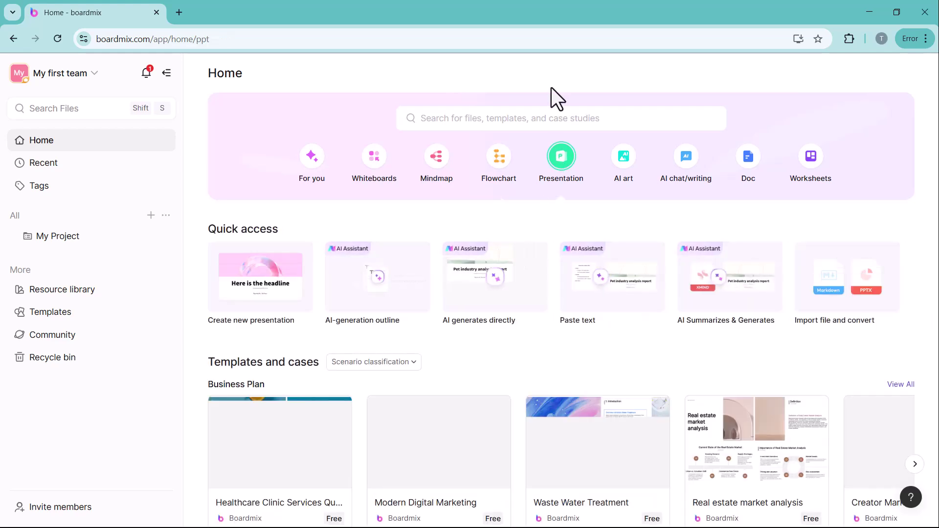
scroll(621, 354, "down", 3)
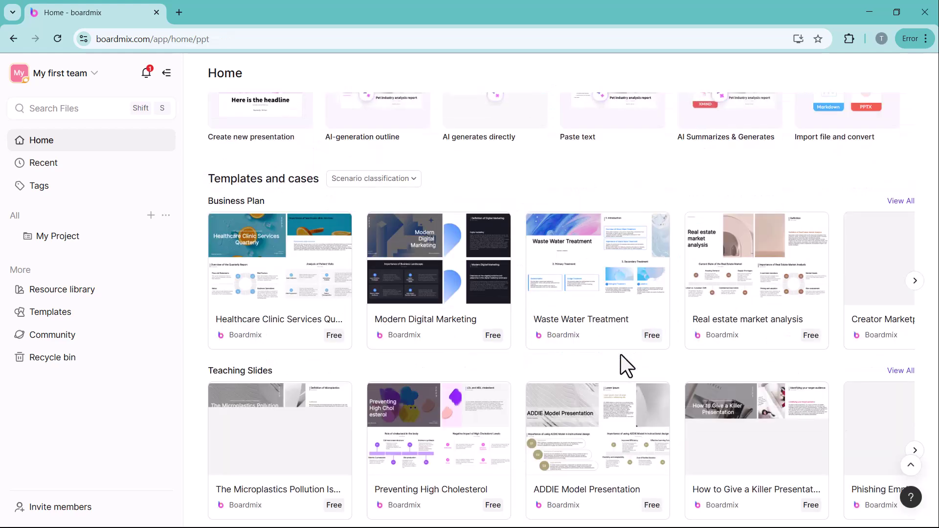
scroll(621, 354, "down", 1)
scroll(621, 354, "up", 4)
Step: Switch to the AI art category and scroll through its tools and gallery
left_click(633, 165)
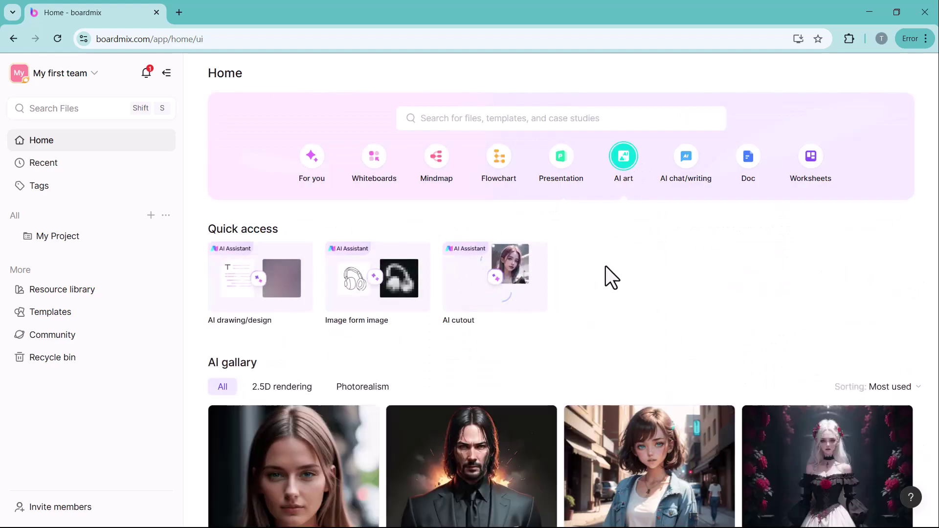
scroll(606, 266, "down", 1)
scroll(606, 267, "down", 5)
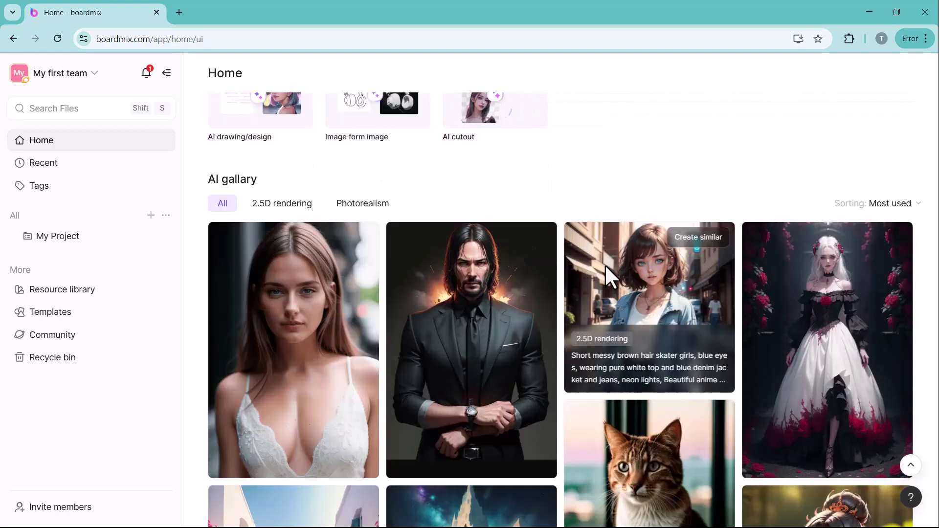
scroll(606, 266, "up", 5)
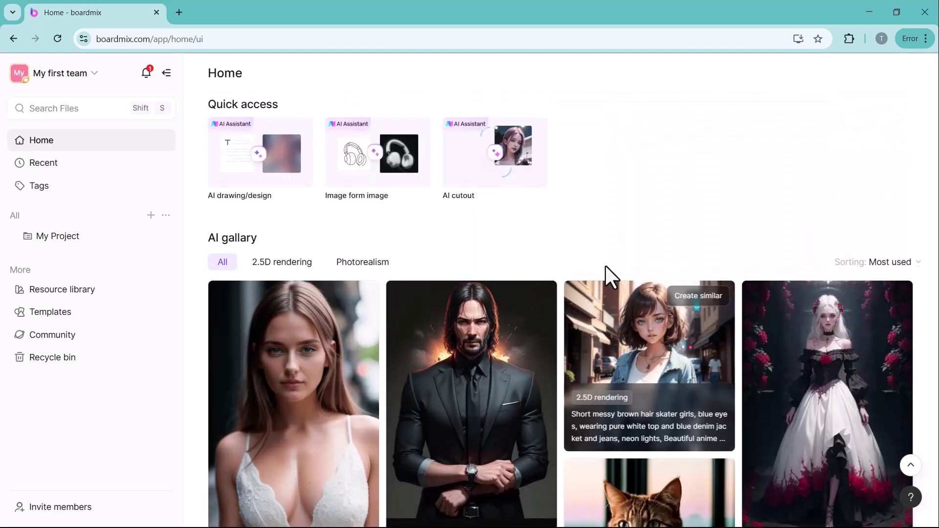
Step: Pass through AI chat/writing and the Doc templates, ending on the Worksheets category
left_click(681, 175)
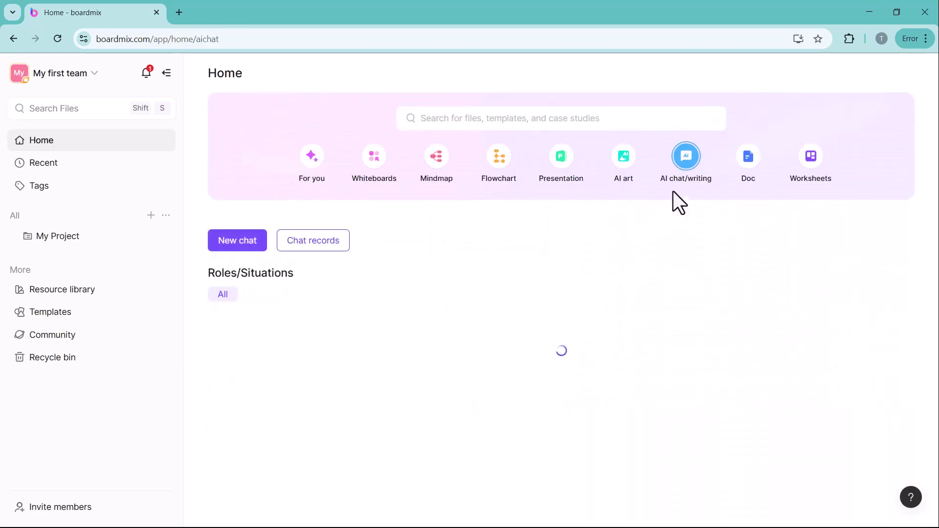
left_click(747, 169)
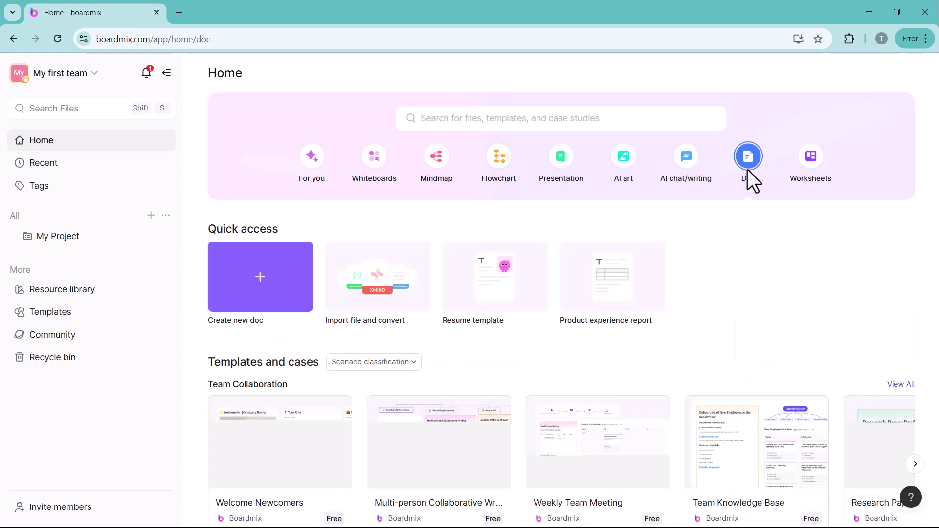
scroll(730, 257, "down", 3)
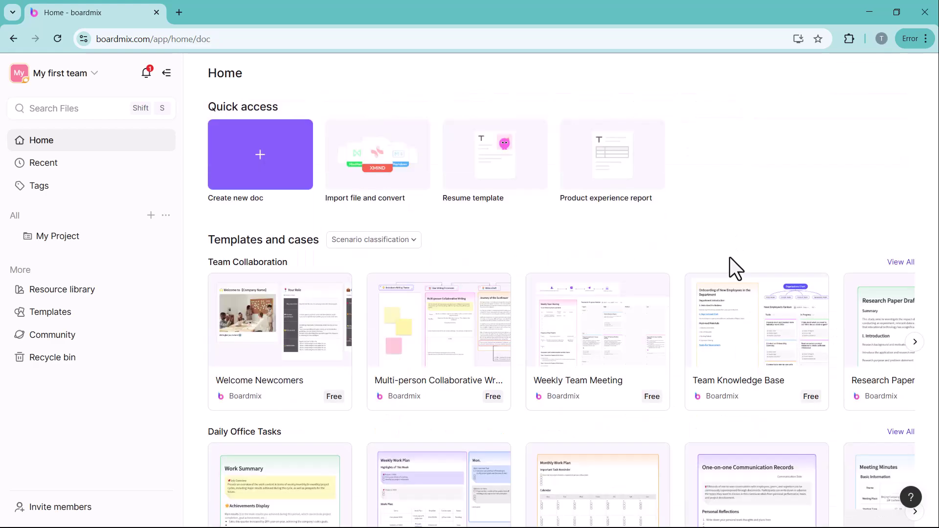
scroll(730, 257, "down", 3)
scroll(730, 257, "up", 4)
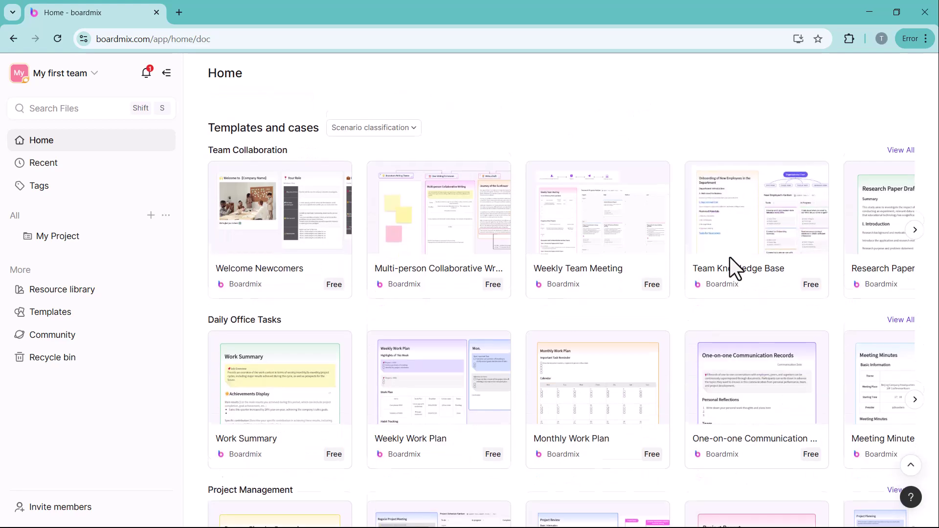
scroll(730, 257, "up", 1)
left_click(800, 167)
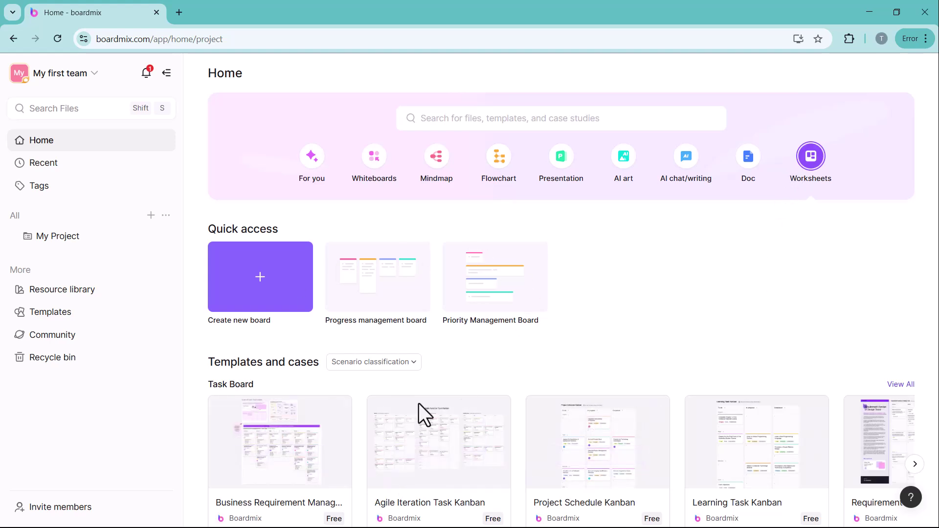
Step: Go through For you, Whiteboards and Mindmap, then scroll the mind map templates for a new map
left_click(315, 167)
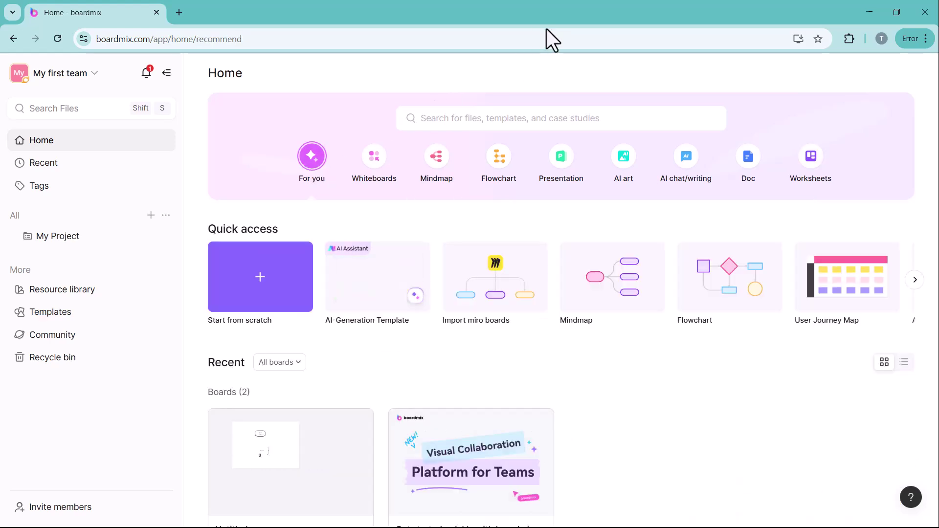
left_click(374, 157)
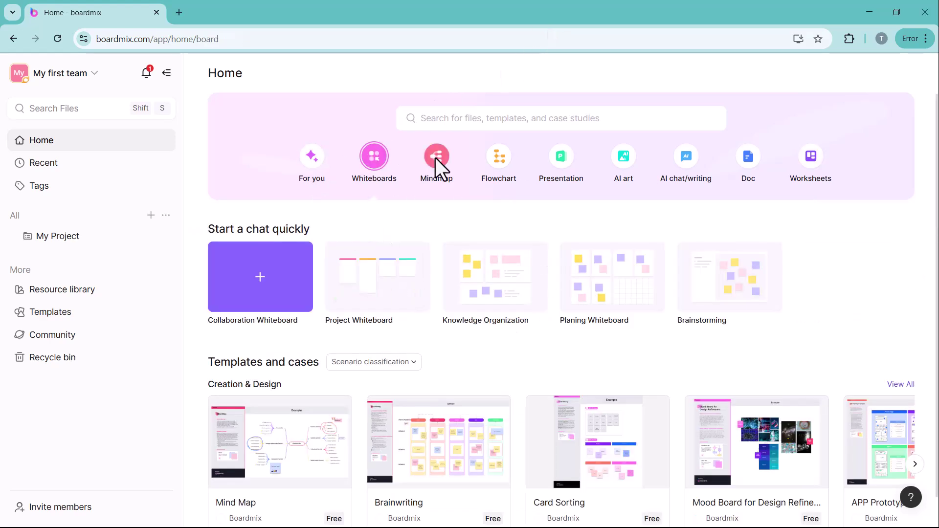
left_click(435, 158)
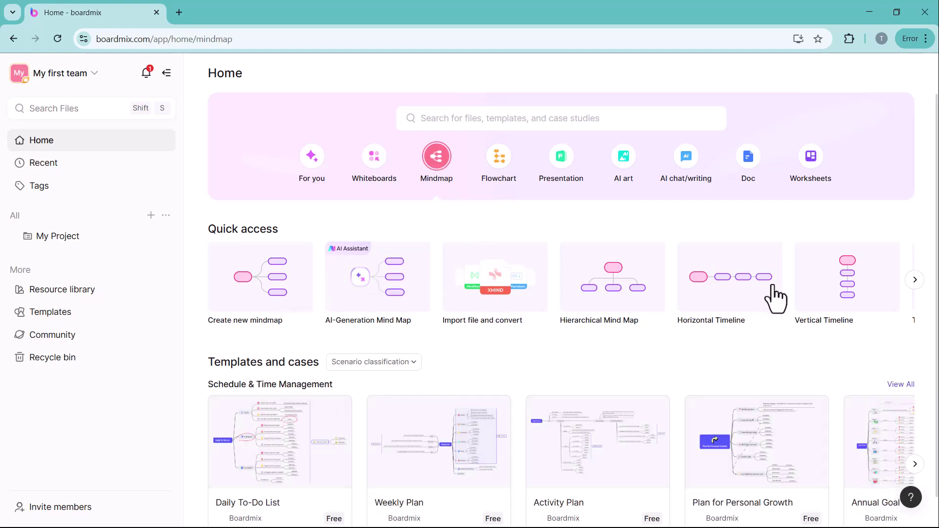
scroll(773, 286, "down", 5)
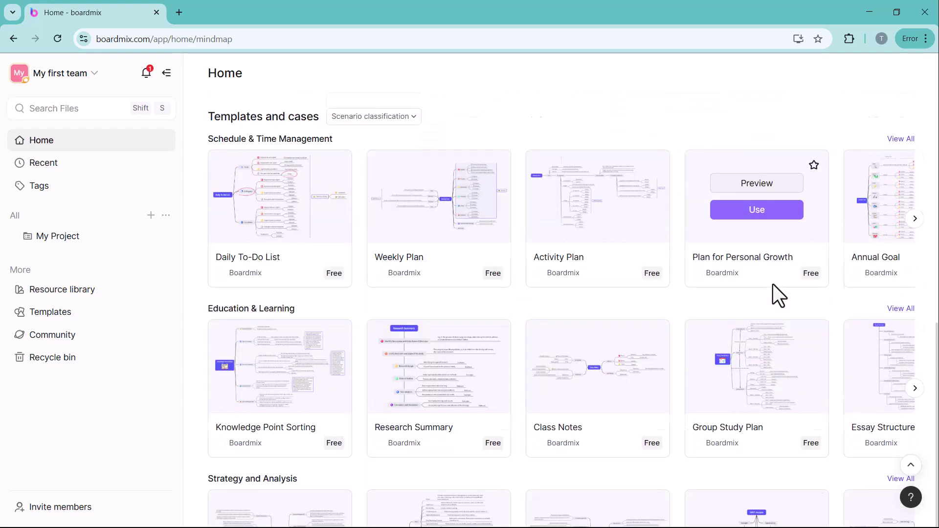
scroll(773, 284, "down", 1)
scroll(773, 284, "down", 4)
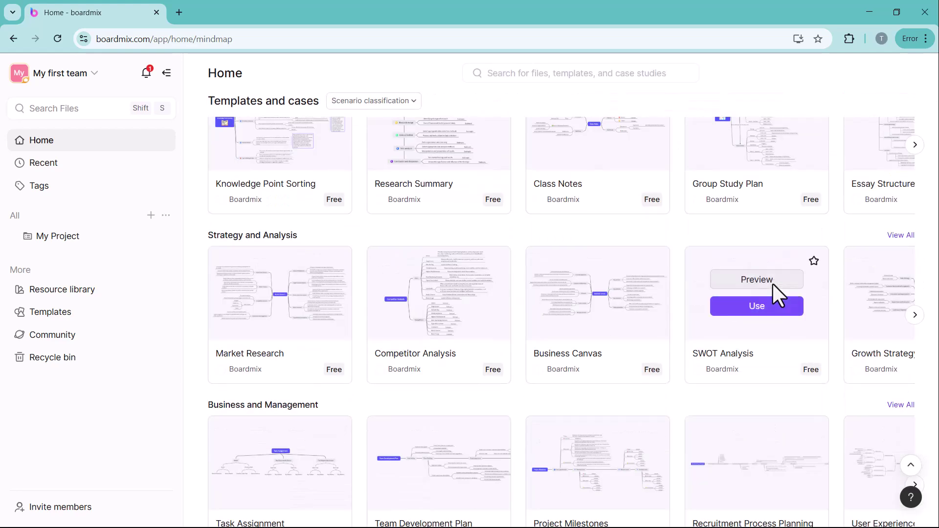
scroll(773, 284, "down", 3)
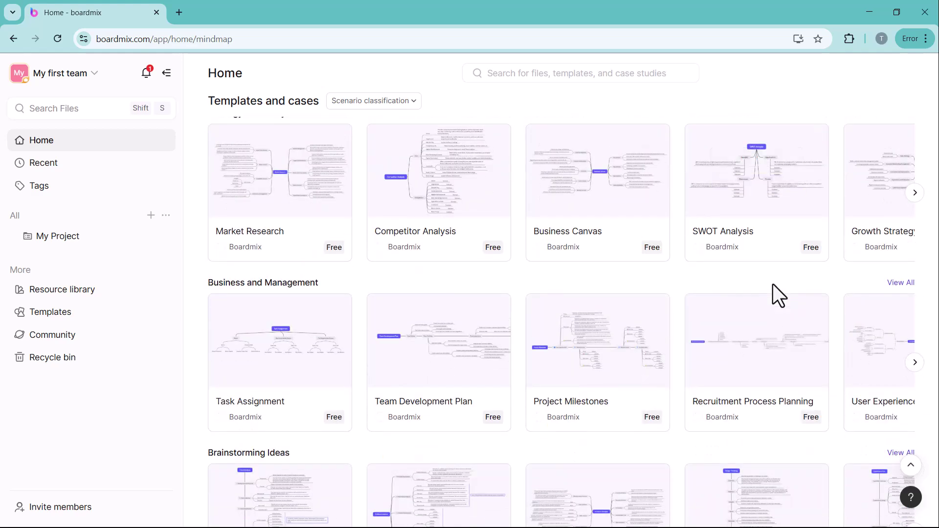
scroll(773, 284, "down", 3)
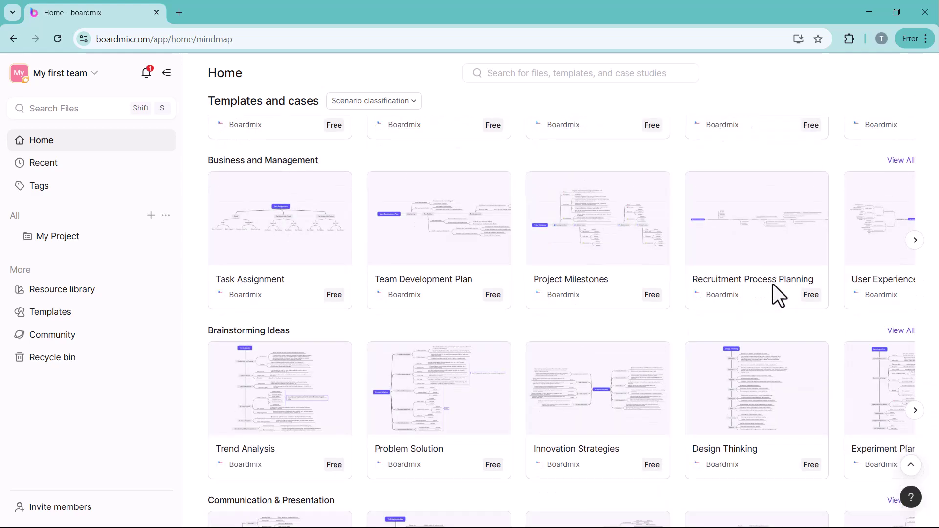
scroll(773, 283, "up", 5)
scroll(773, 284, "up", 10)
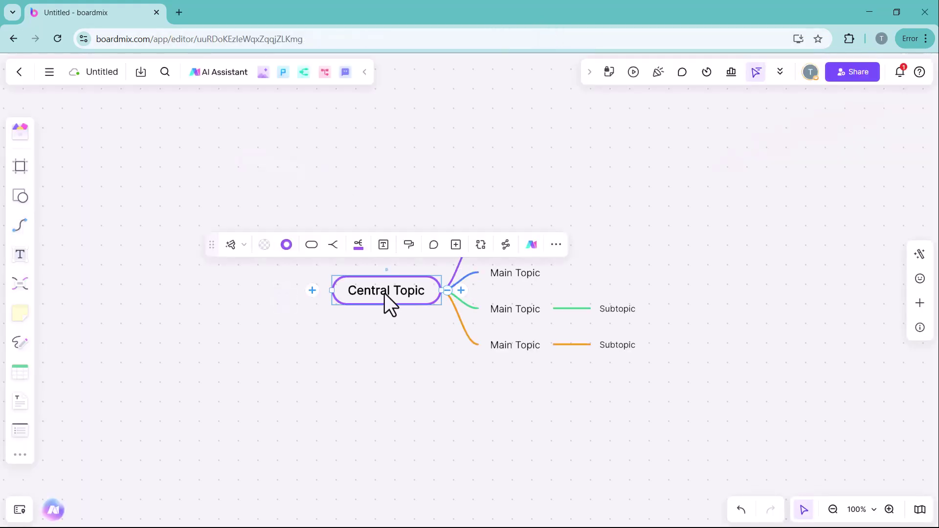
Step: Rename the central topic 'Marketing Campaign' and let AI continue generating the mind map
left_click(385, 293)
type("Marketing Campaign")
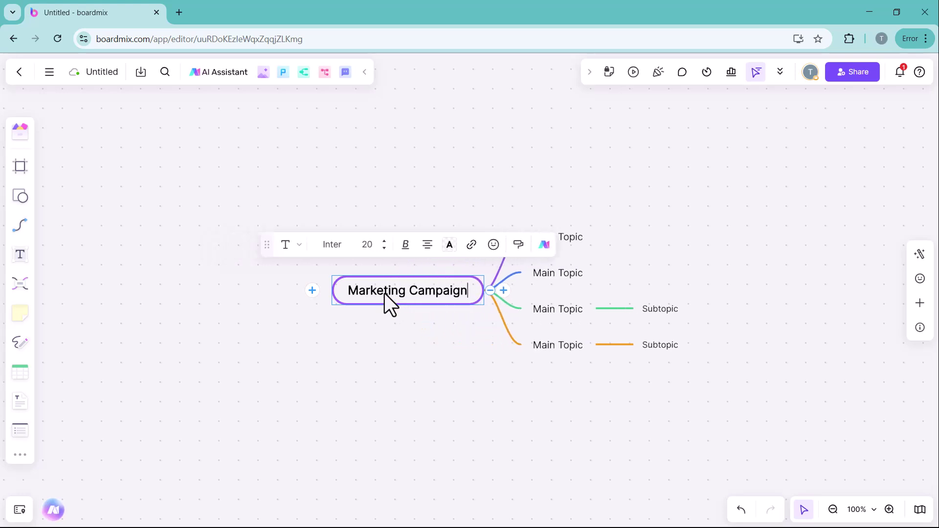
key("Escape")
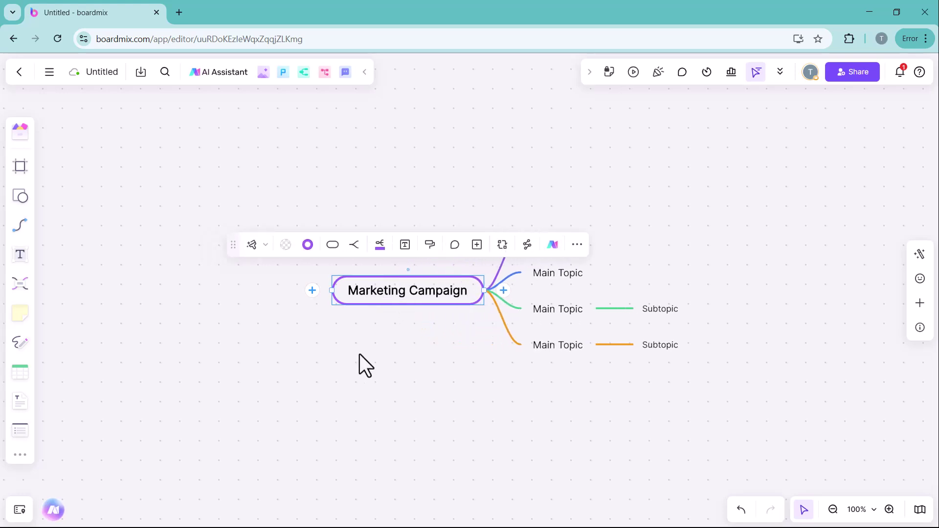
left_click(549, 248)
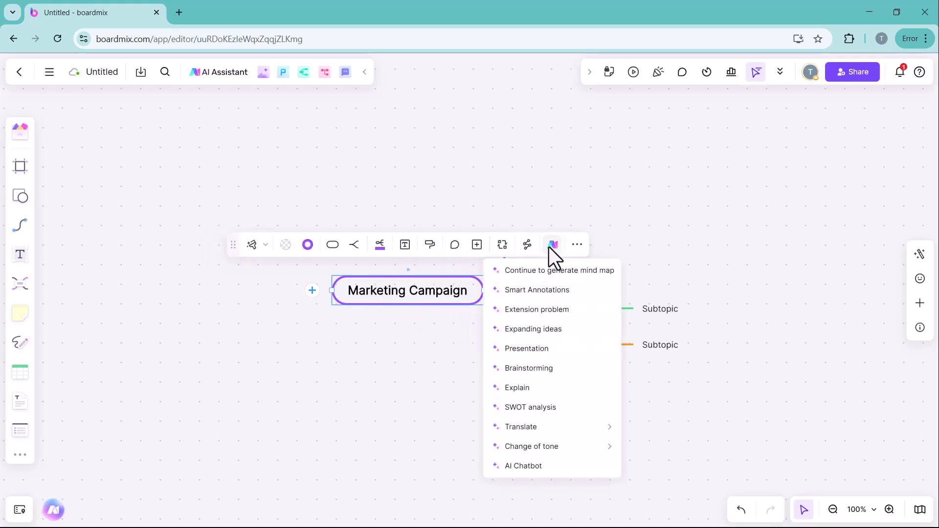
left_click(553, 273)
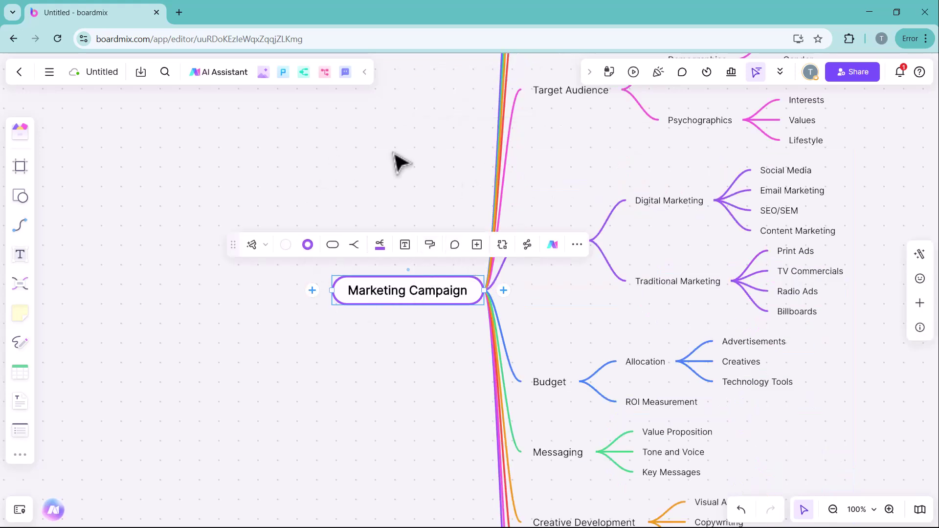
Step: Frame the map at 75% zoom and open the root topic's border settings
left_click(833, 510)
left_click(833, 511)
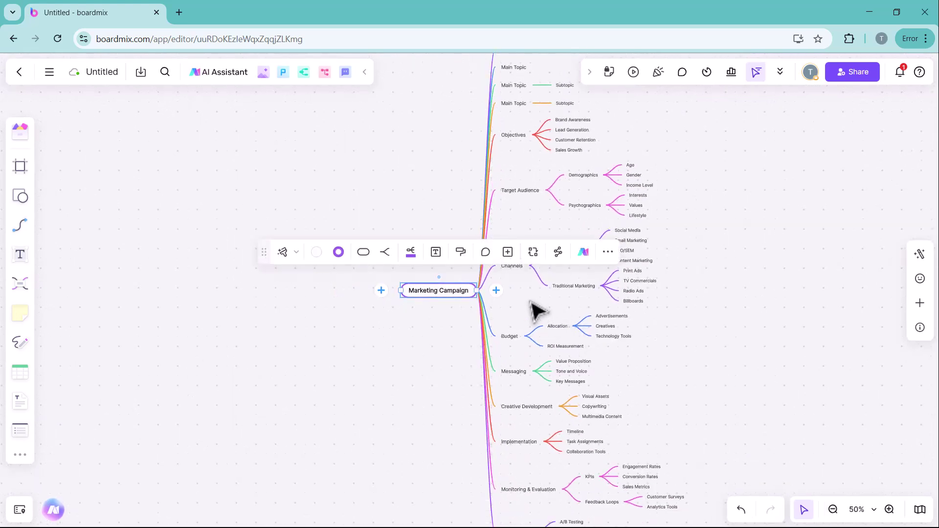
left_click_drag(536, 310, 417, 337)
scroll(780, 443, "down", 2)
key("ctrl+equal")
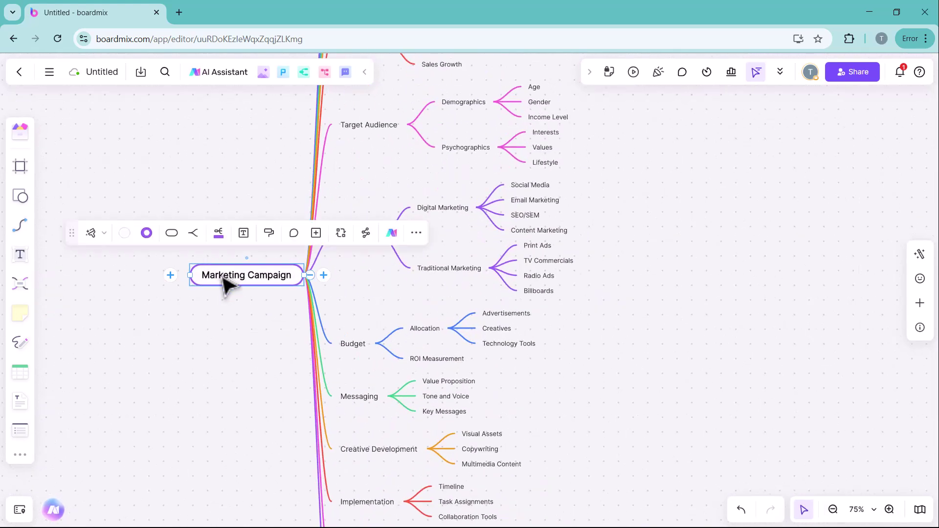
left_click(139, 231)
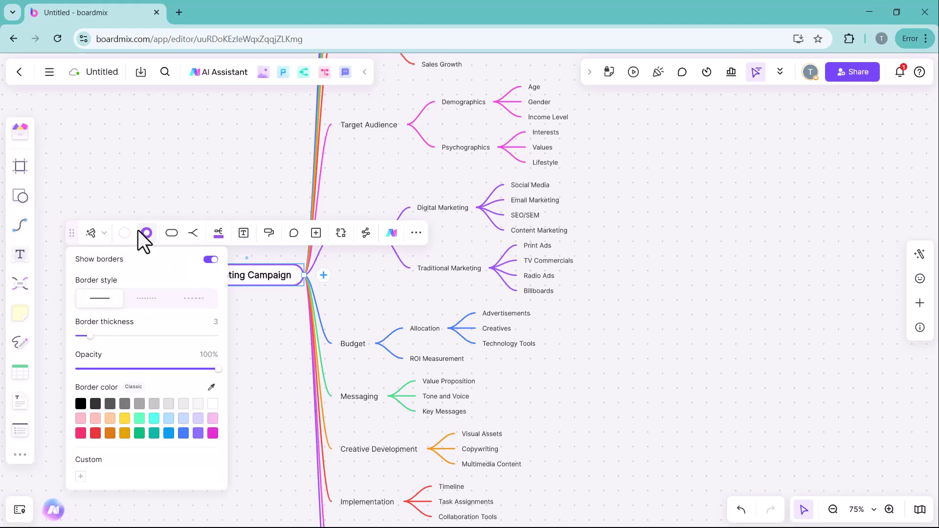
Step: Try the org-chart, horizontal, downward and fifth layouts in Map Theme
left_click(92, 237)
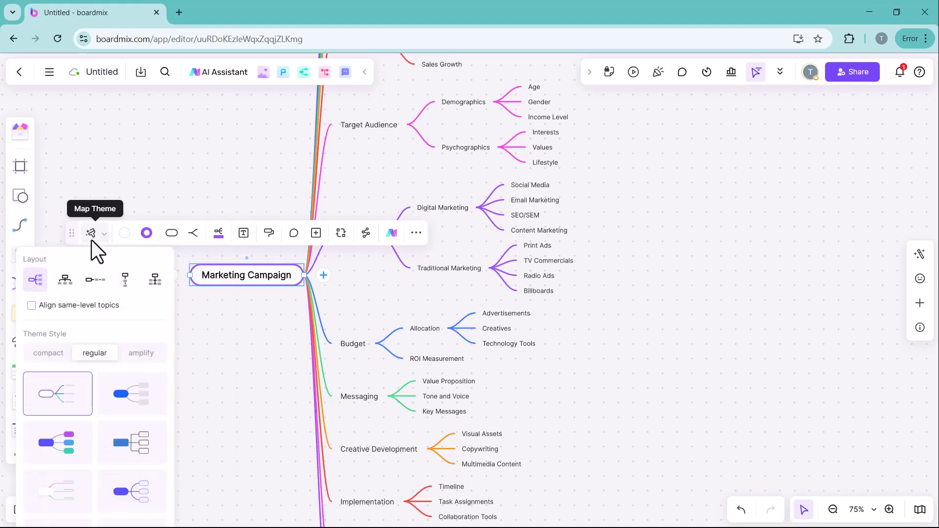
left_click(66, 280)
left_click(94, 279)
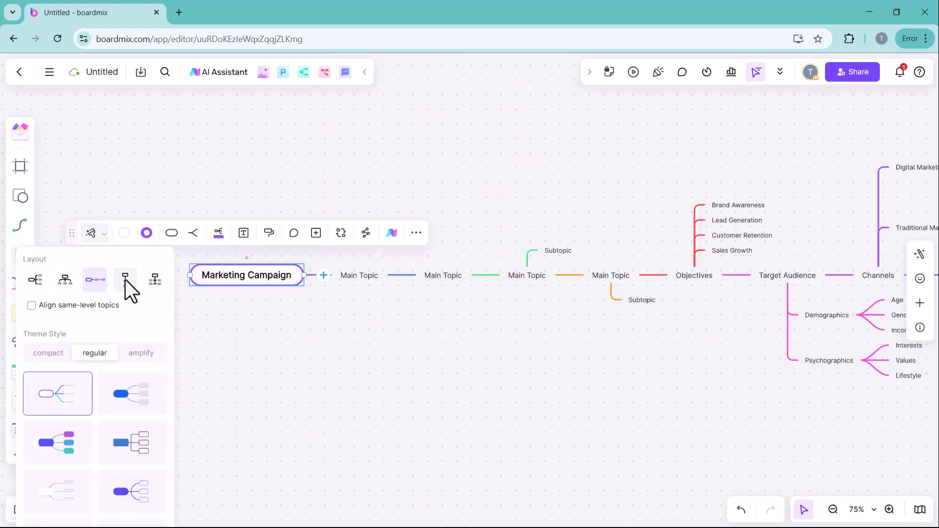
left_click(125, 280)
left_click(155, 280)
scroll(344, 318, "down", 5)
scroll(344, 318, "up", 2)
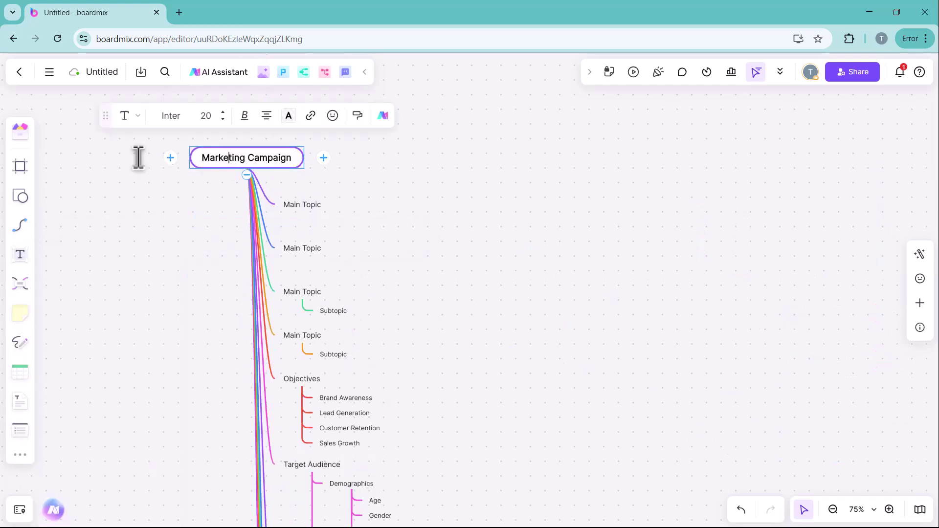
Step: Restore the rightward layout and apply the filled coloured-pill theme style
left_click(97, 114)
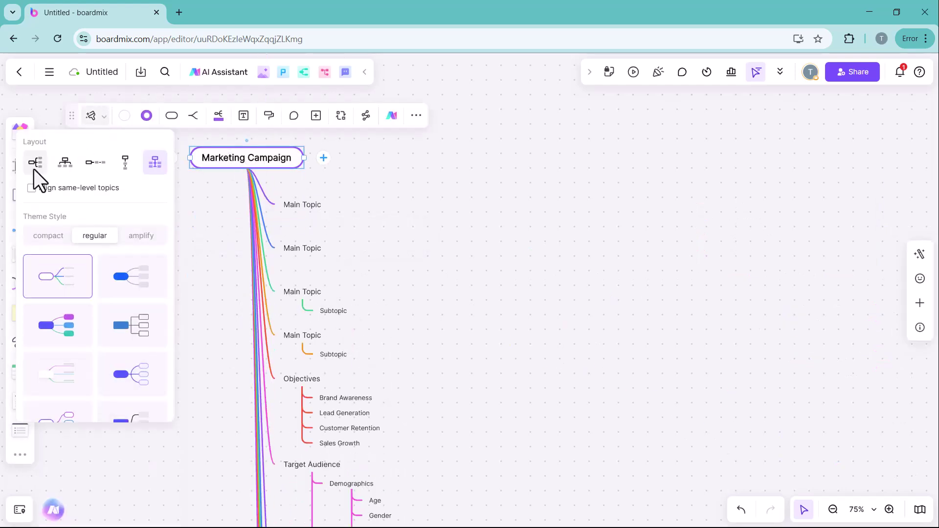
left_click(36, 164)
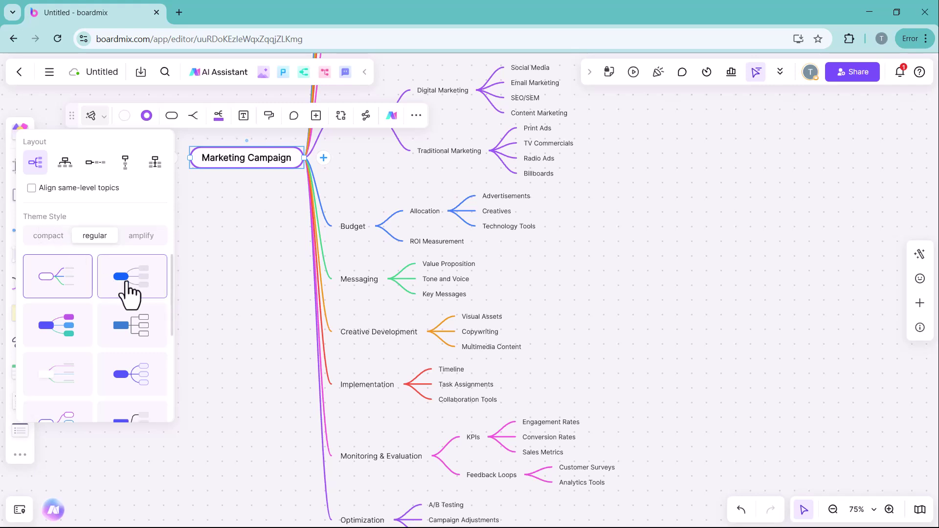
scroll(130, 294, "down", 1)
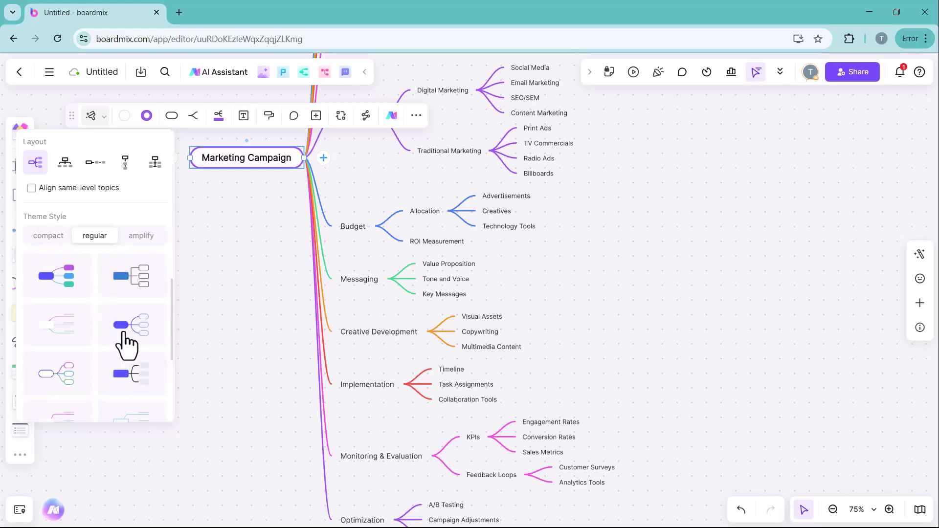
left_click(67, 281)
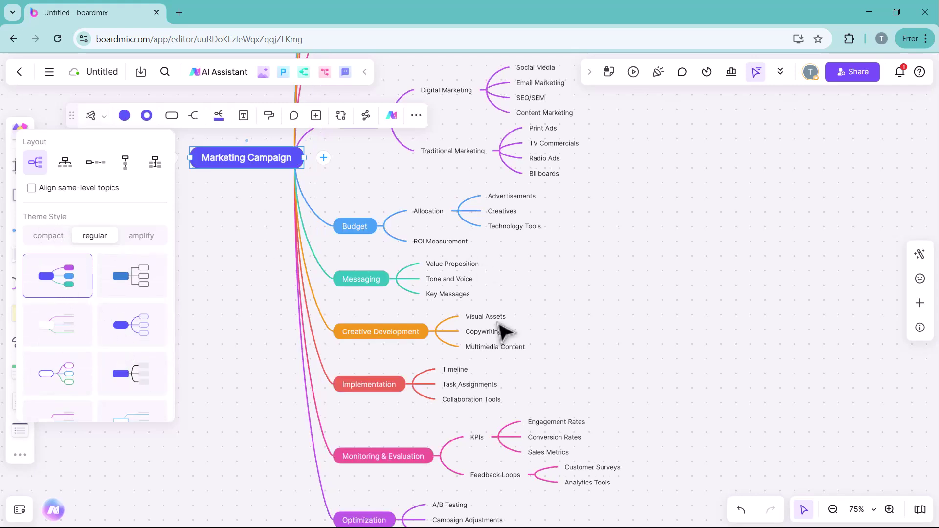
scroll(489, 377, "up", 4)
scroll(489, 377, "down", 1)
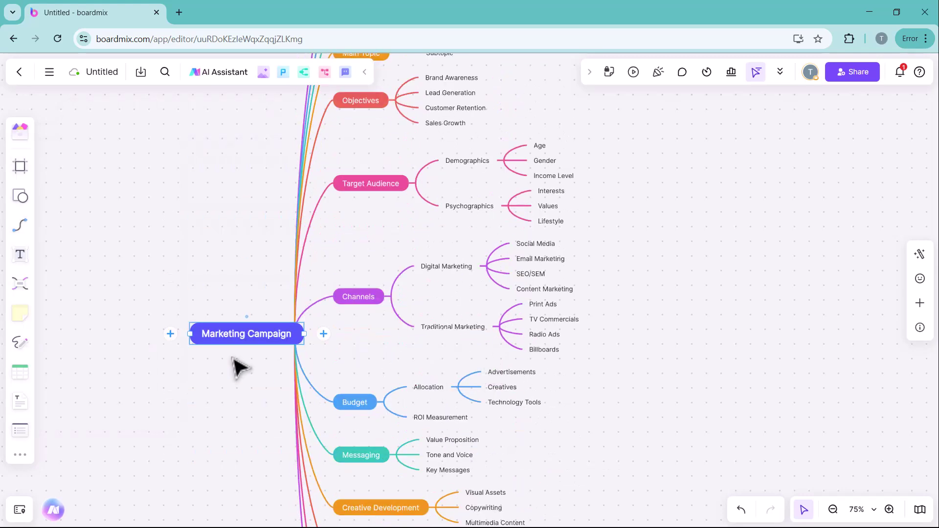
Step: Check Marketing Campaign's text style, font and size options, then bring up its AI Assistant list
left_click(252, 340)
left_click(130, 291)
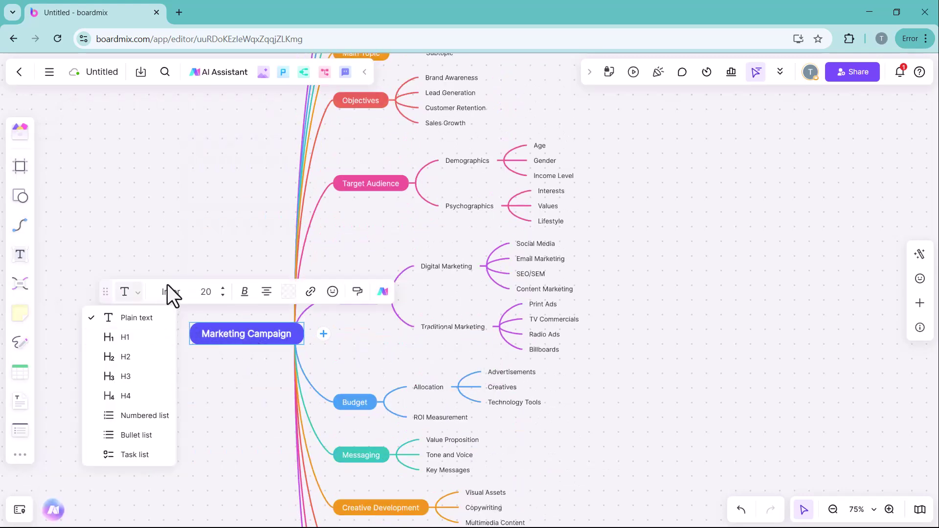
left_click(168, 292)
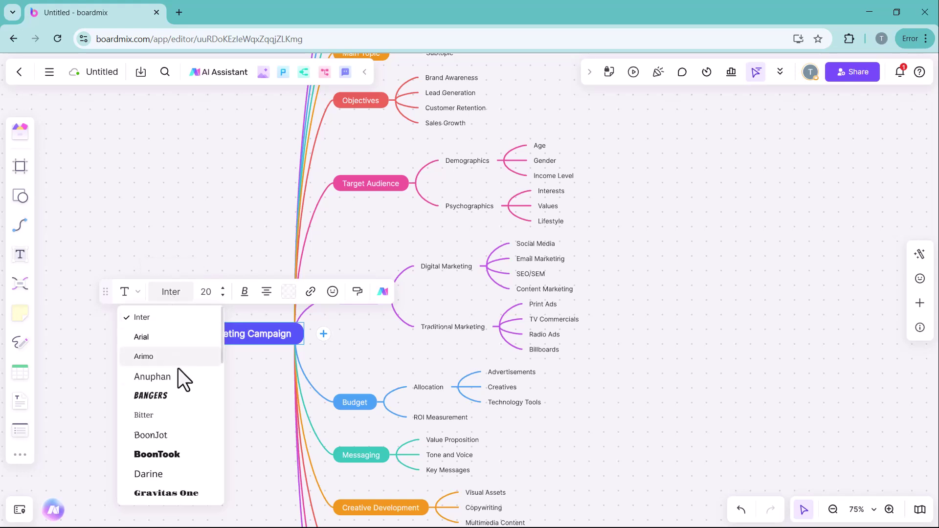
left_click(221, 291)
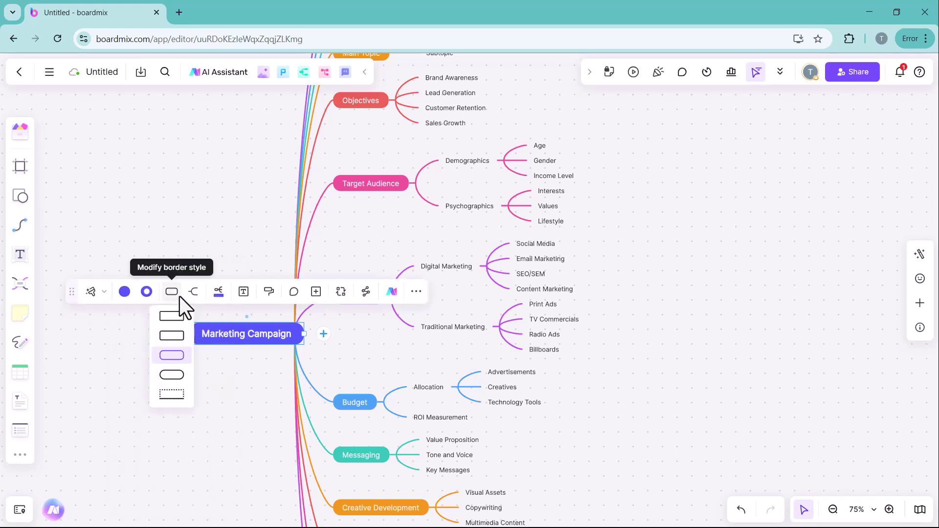
mouse_move(192, 295)
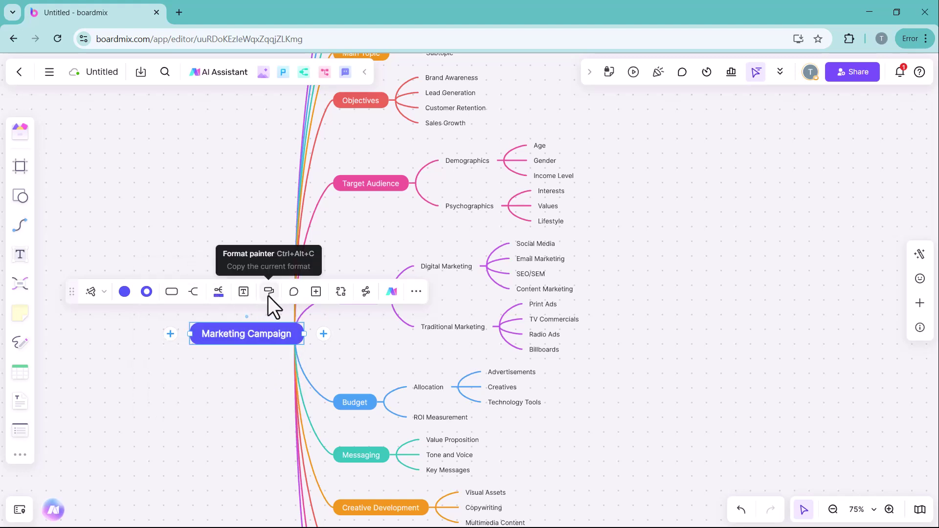
mouse_move(387, 294)
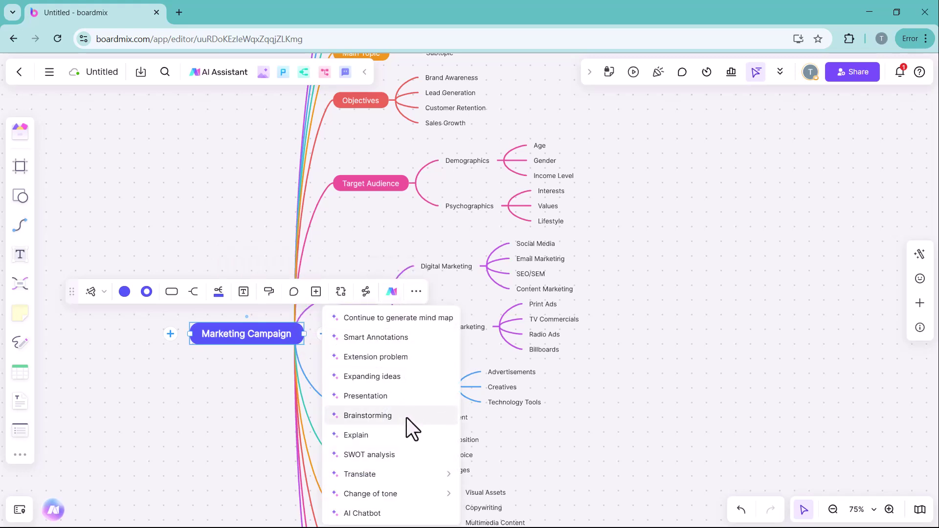
Step: Add an AI smart annotation, then rewrite the central topic in a friendly tone
mouse_move(407, 492)
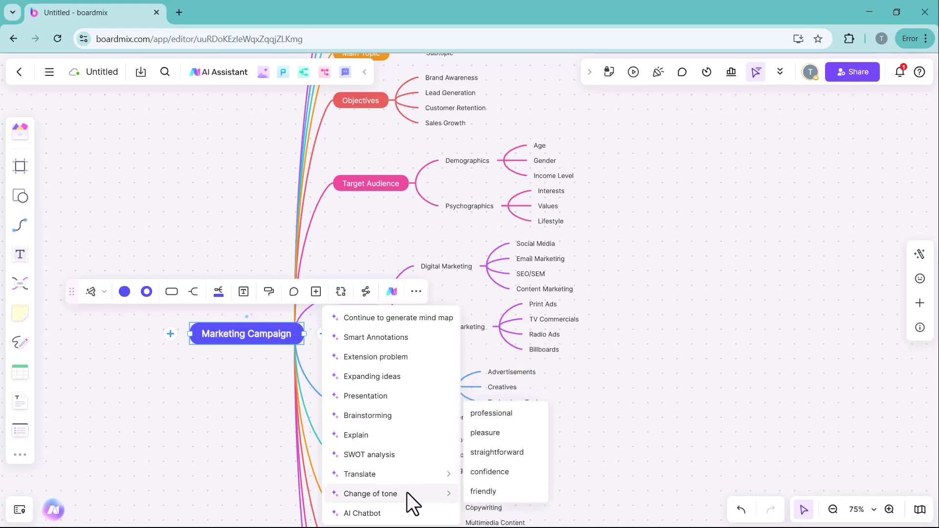
left_click(405, 334)
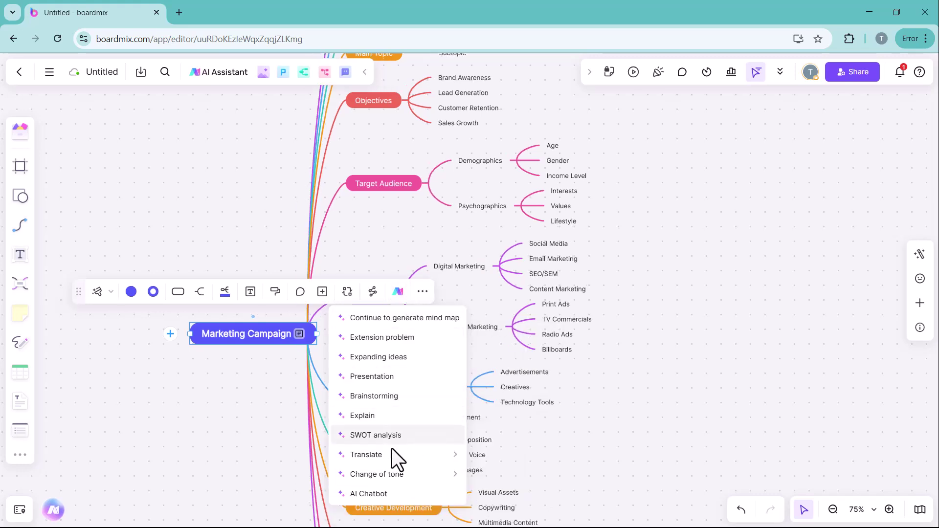
mouse_move(413, 460)
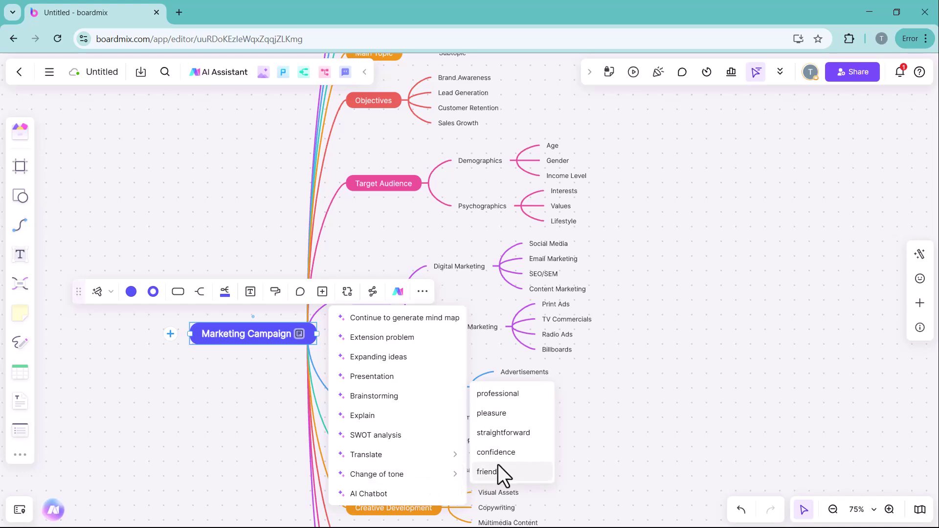
left_click(517, 401)
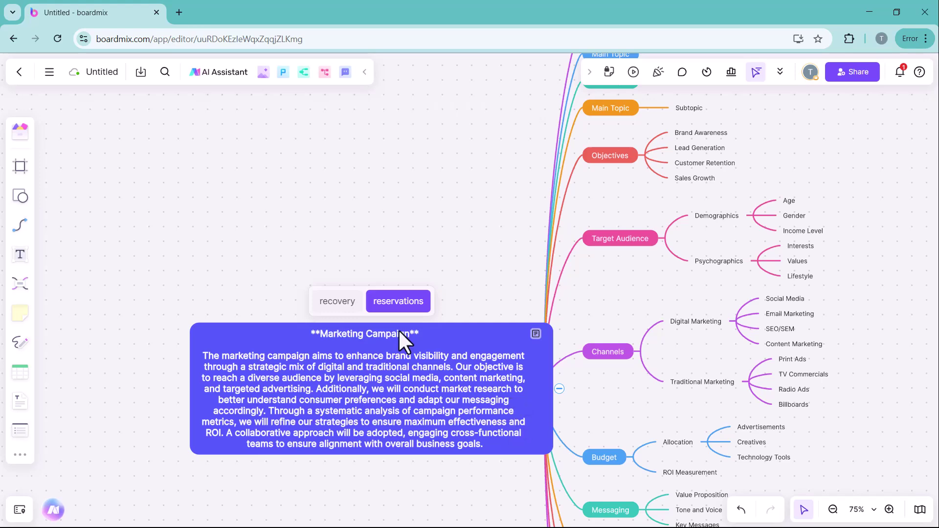
Step: Revert the node to plain 'Marketing Campaign' and reopen its AI actions
left_click(350, 307)
left_click(272, 334)
left_click(396, 291)
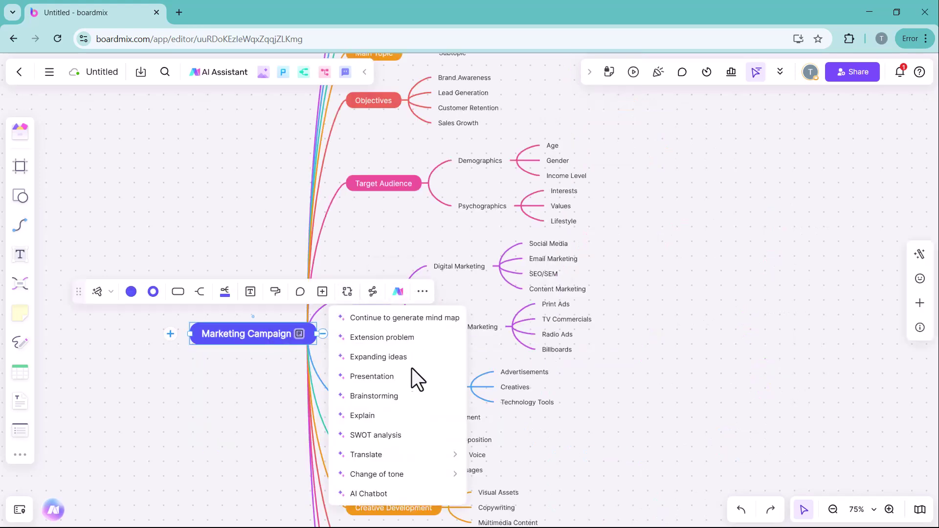
Step: Ask the AI Chatbot 'which is best platform for marketing' and close it after the reply
left_click(395, 498)
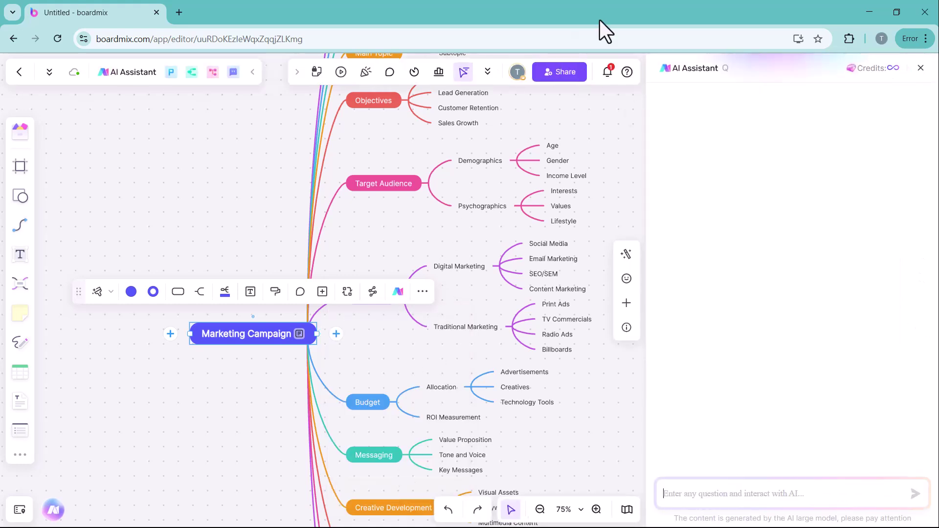
type("which is best platform for mar")
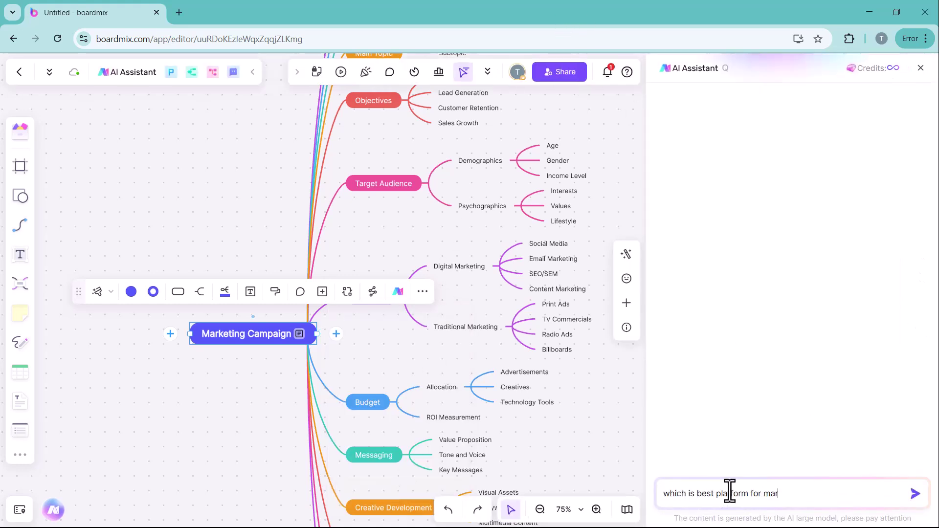
type("keting")
key("Return")
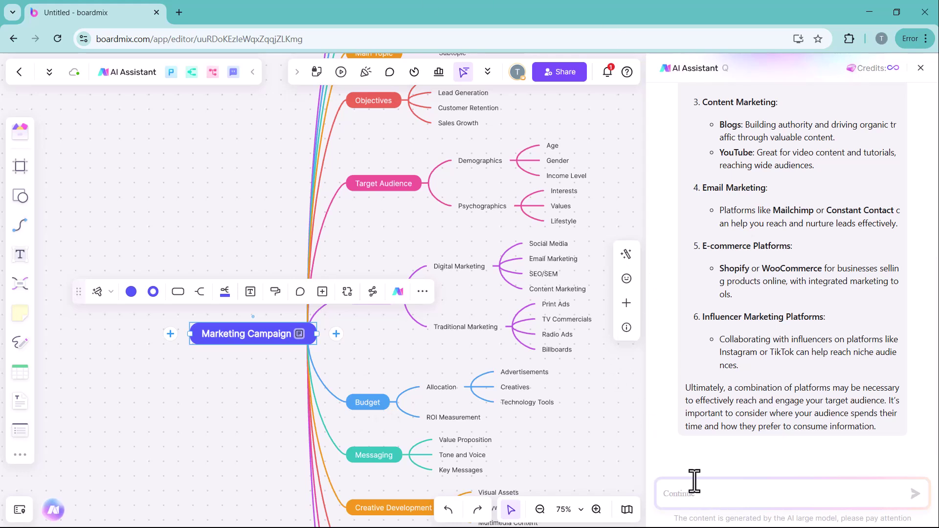
left_click(921, 68)
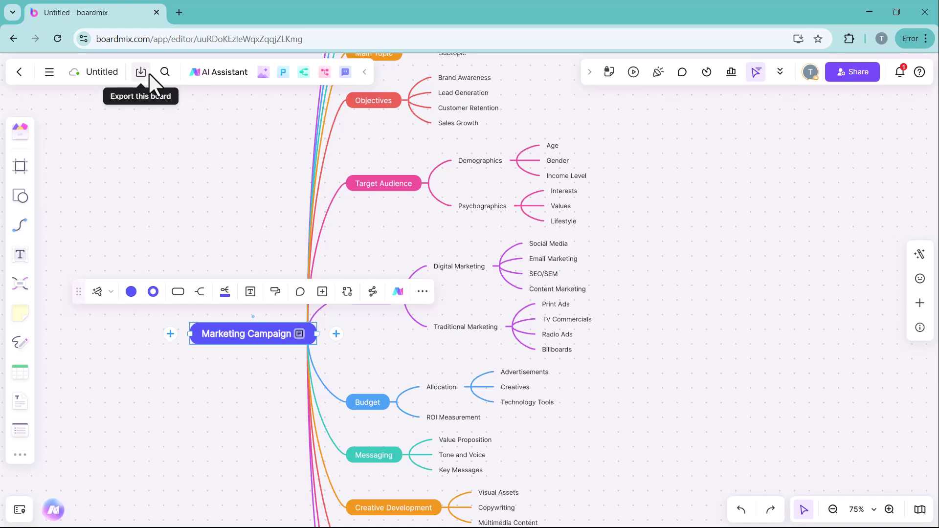
Step: Export the Marketing Campaign mind map as Word and scroll through the downloaded document
left_click(148, 74)
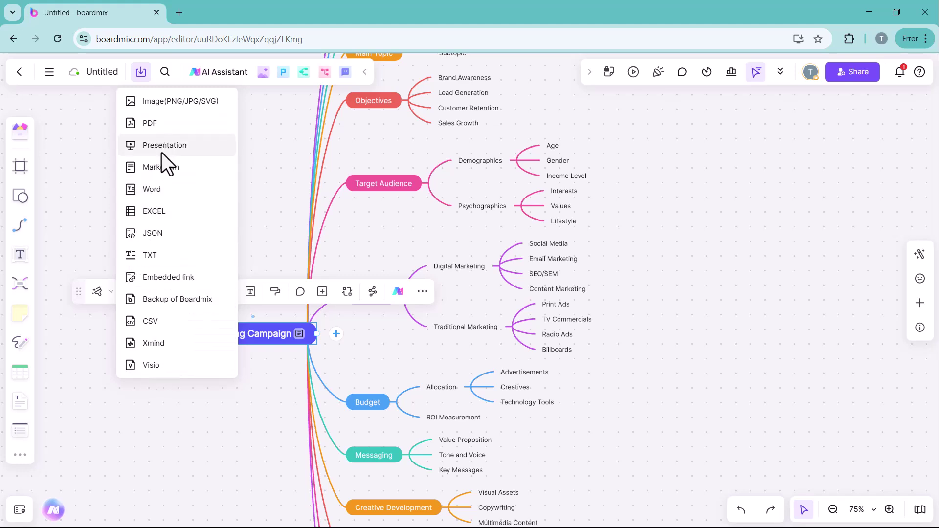
left_click(163, 189)
left_click(658, 443)
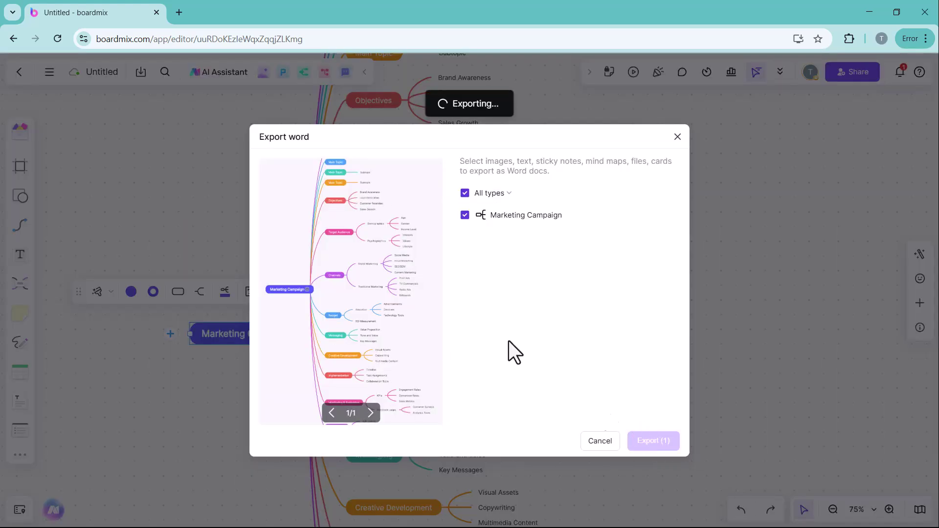
left_click(834, 38)
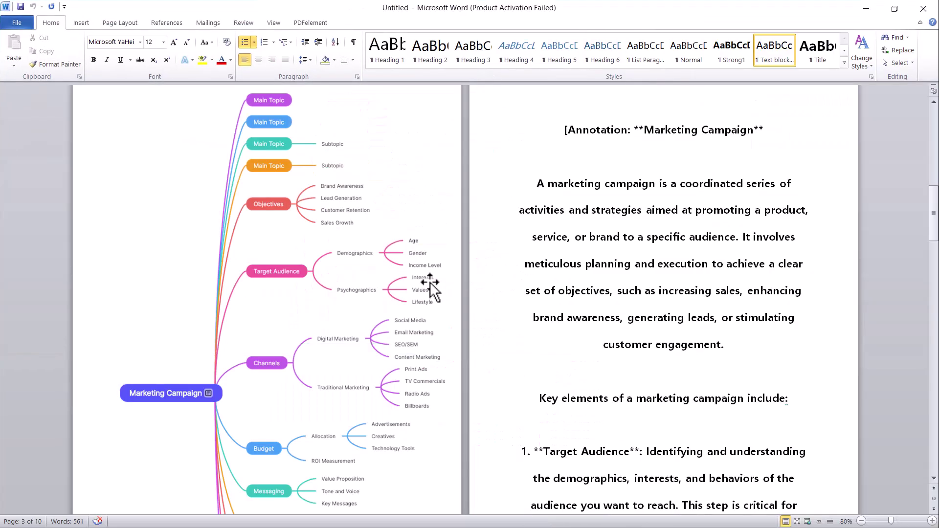
scroll(350, 262, "down", 8)
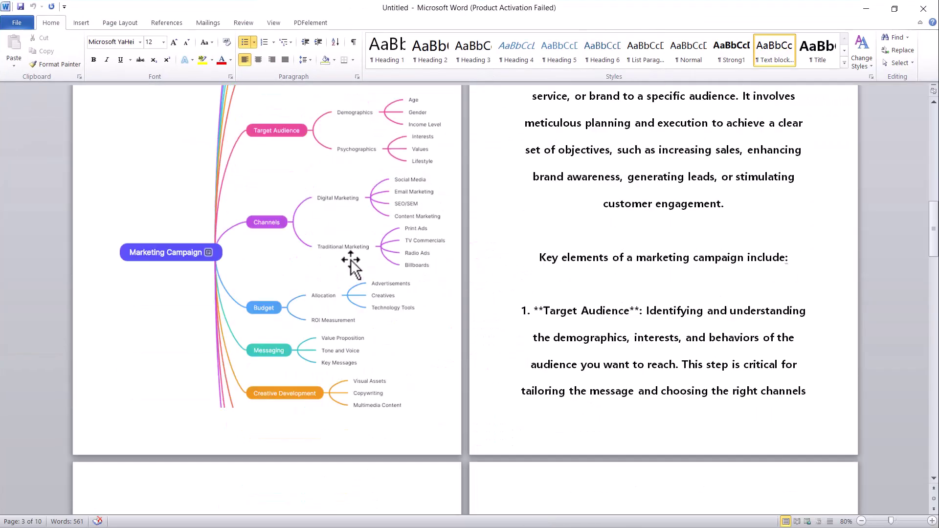
scroll(351, 256, "up", 12)
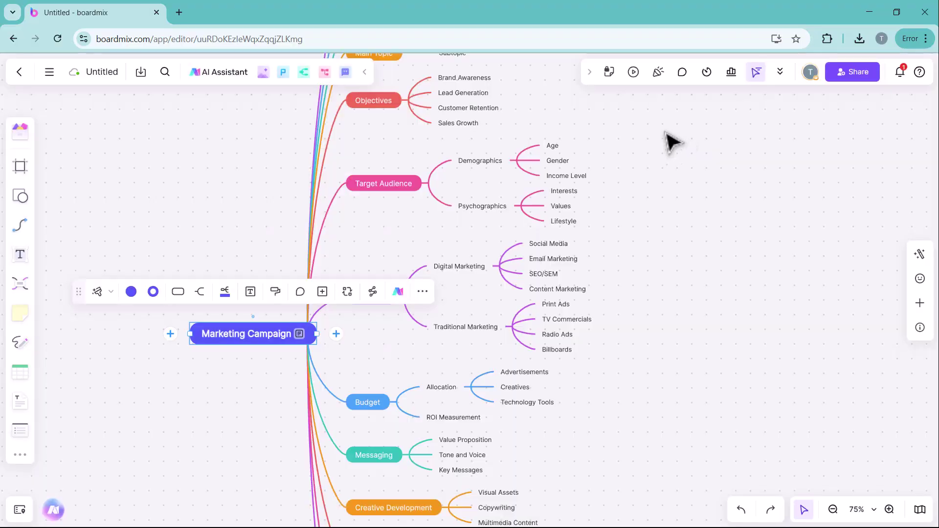
Step: Copy the board's share link, view the team invitation options, then show Home's Flowchart category
left_click(845, 72)
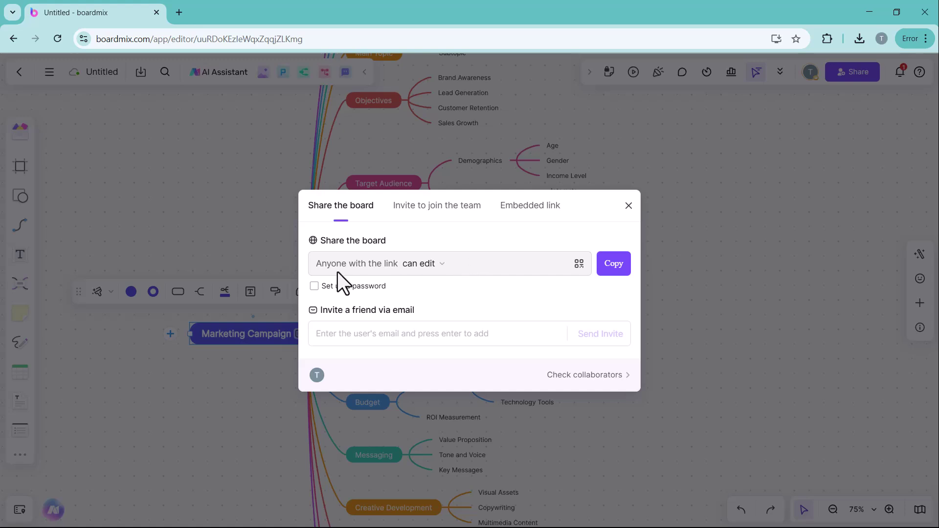
left_click(612, 264)
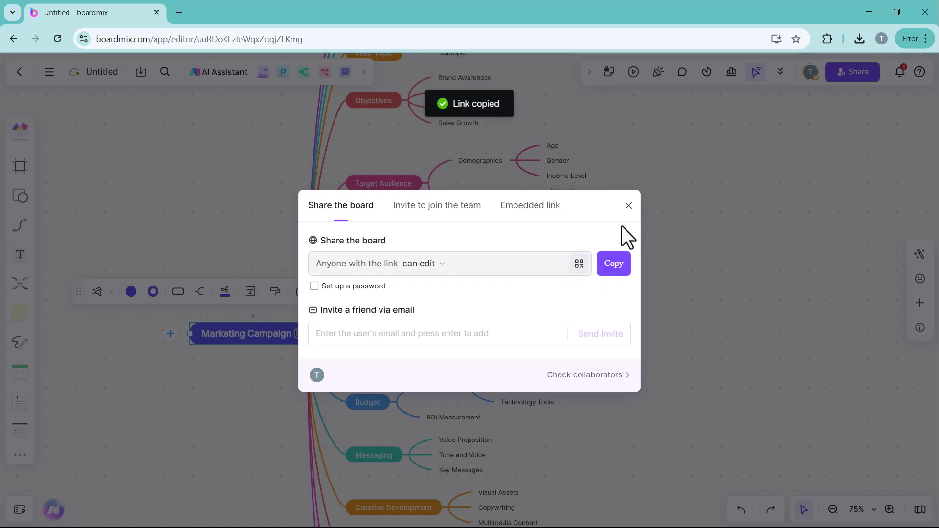
left_click(421, 338)
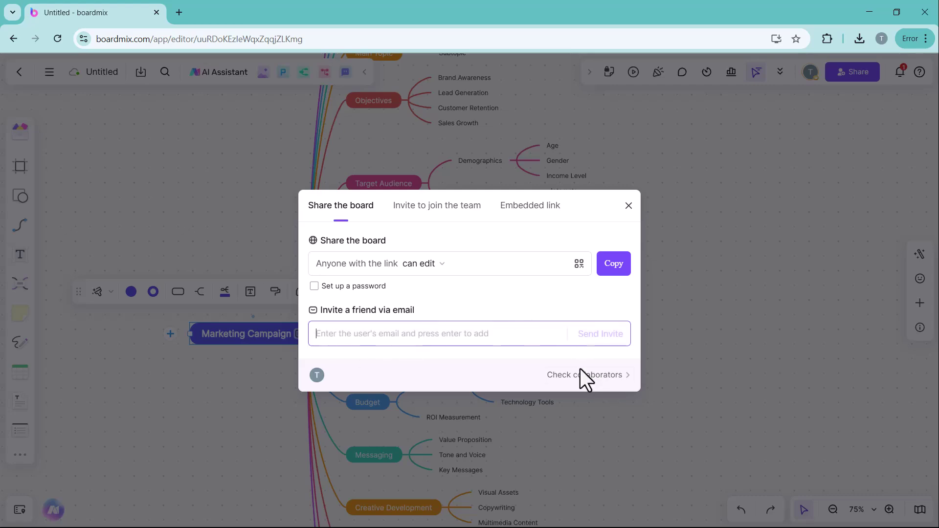
left_click(443, 208)
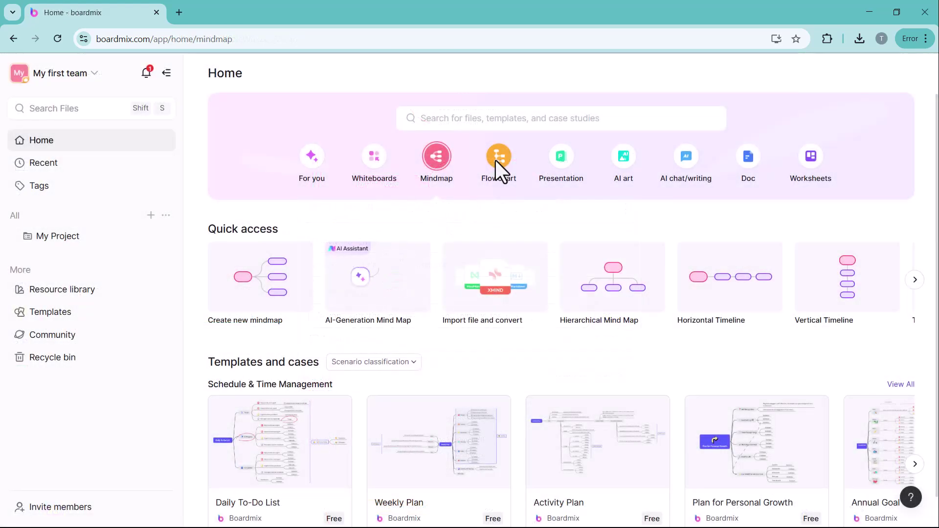
left_click(495, 160)
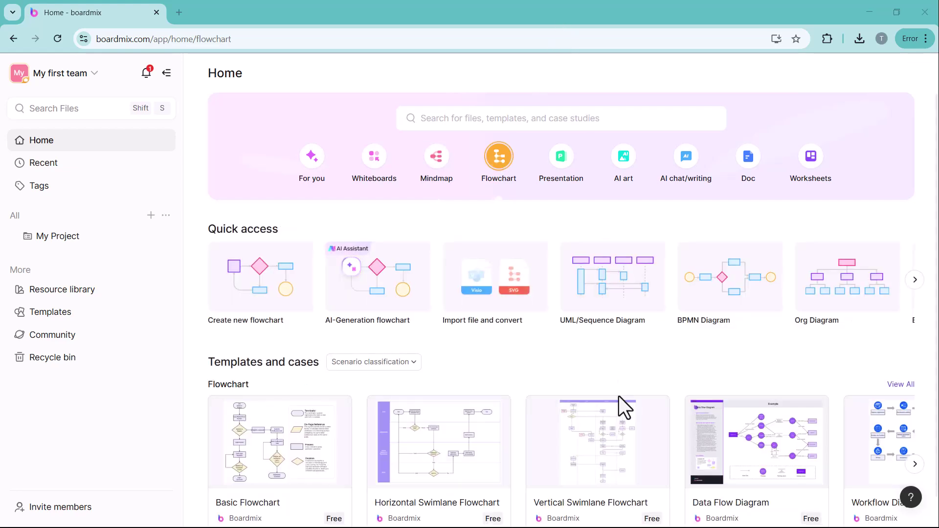
Step: Scroll the new flowchart's Shapes panel categories and preview the Theme colours before returning to Shapes
scroll(619, 396, "down", 3)
scroll(619, 396, "down", 7)
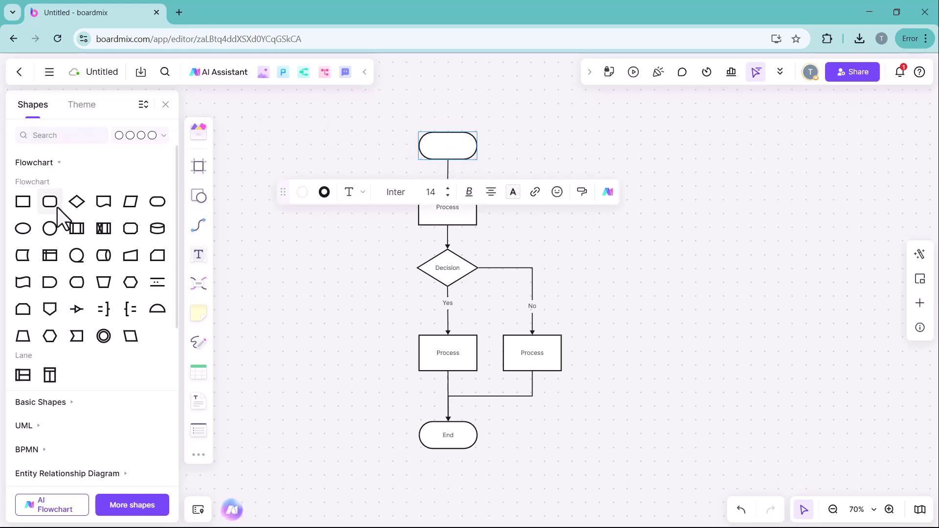
scroll(96, 332, "down", 4)
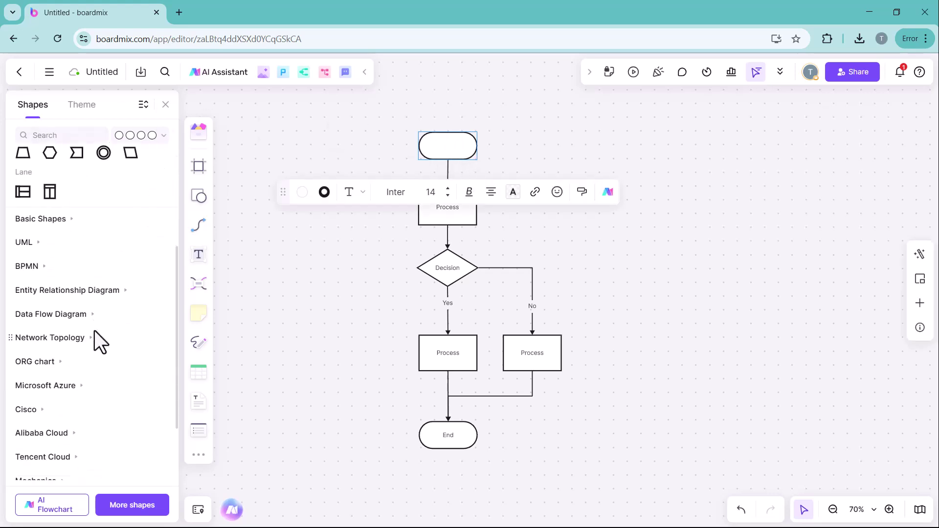
scroll(95, 330, "down", 3)
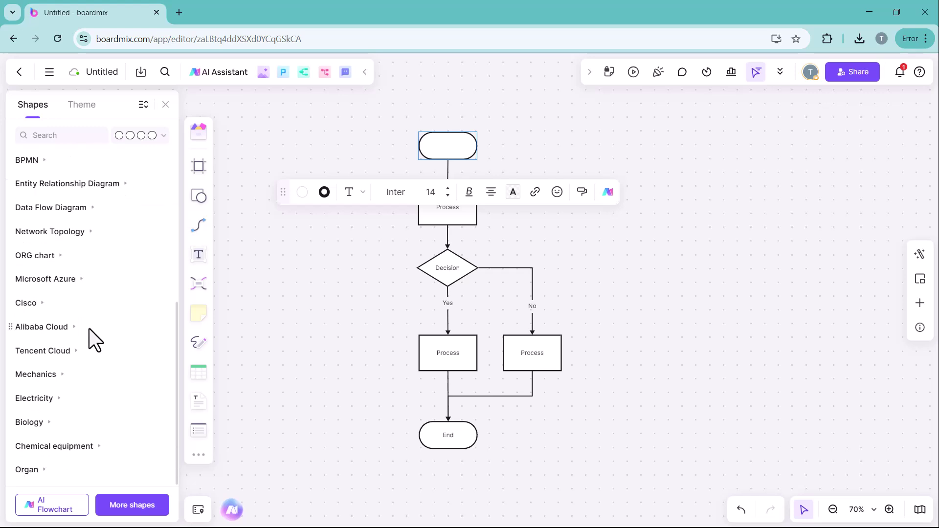
scroll(93, 330, "up", 7)
left_click(71, 108)
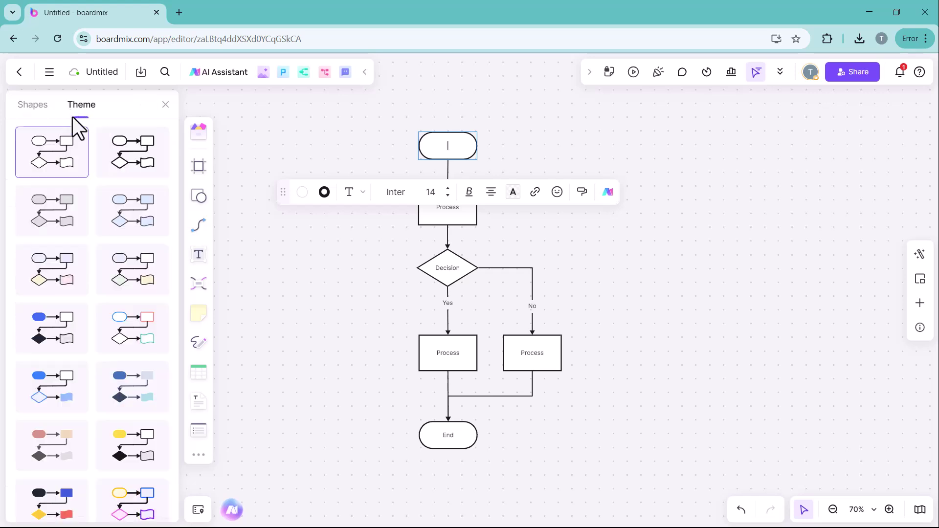
left_click(61, 221)
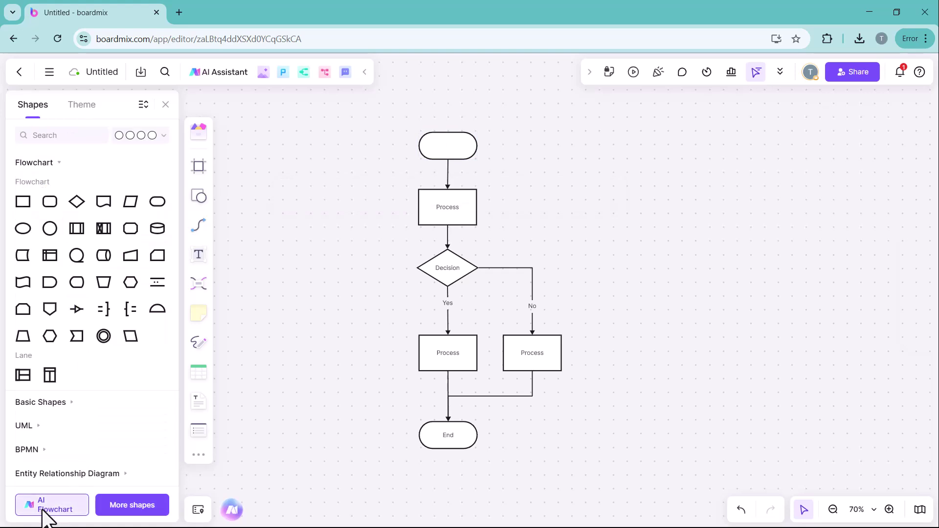
Step: Generate the 'User login and registration process' flowchart with AI Flowchart, then pan across it
left_click(53, 509)
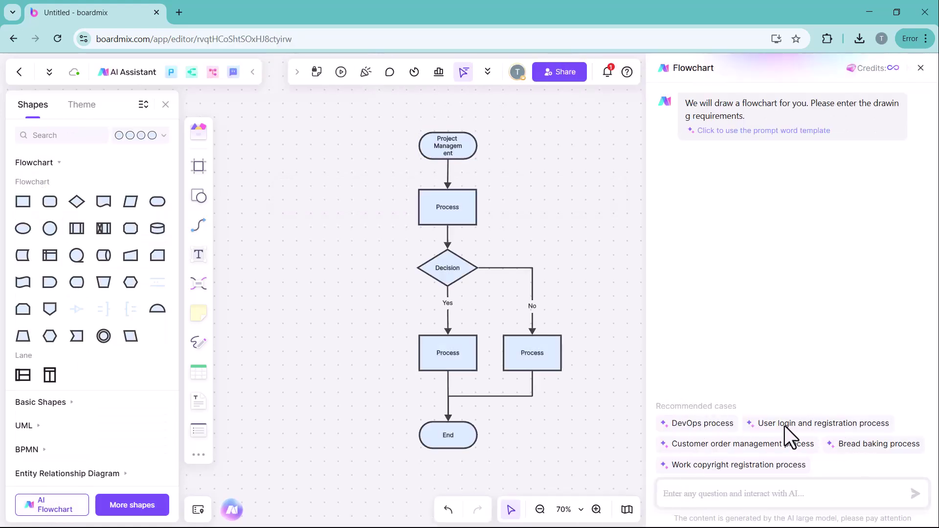
left_click(800, 426)
left_click(915, 494)
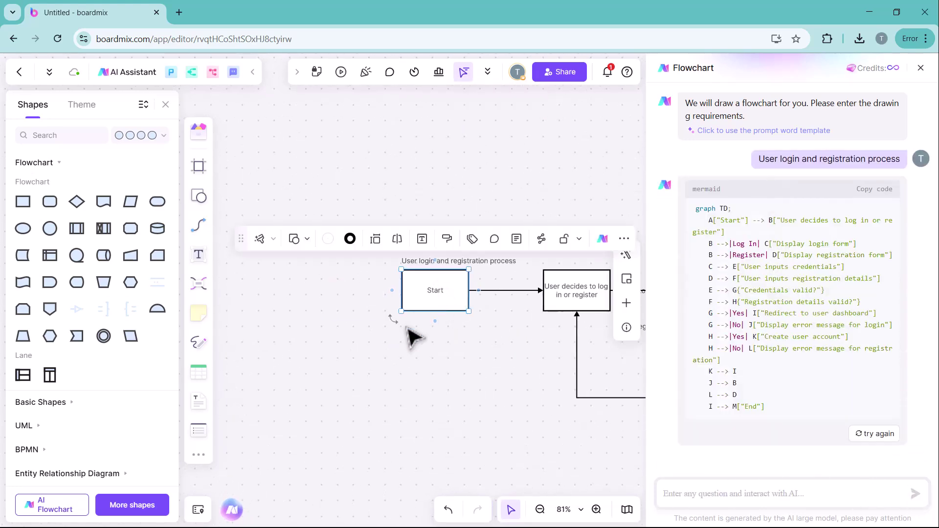
left_click(921, 69)
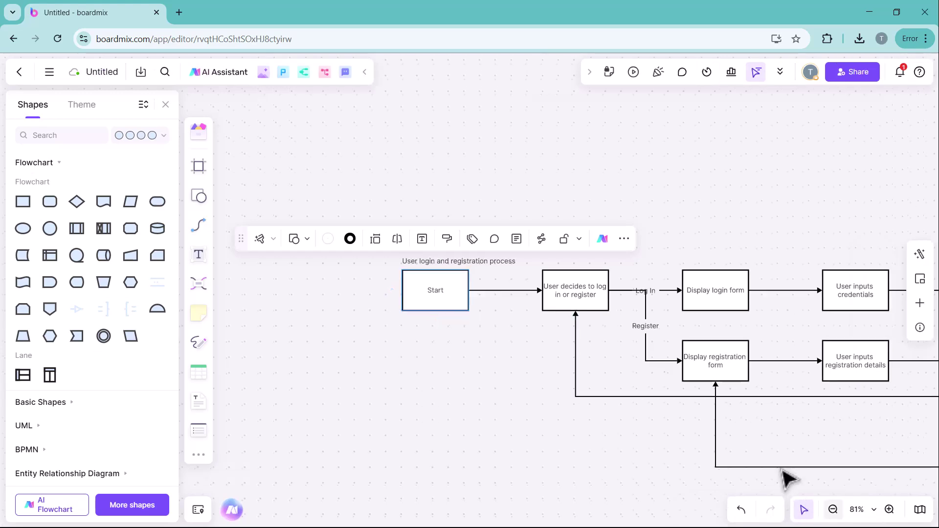
scroll(744, 263, "down", 1)
scroll(729, 237, "right", 5)
left_click_drag(713, 236, 656, 166)
Step: Apply the red-bordered white style to the entire flowchart from the Start node's style menu
left_click(630, 171)
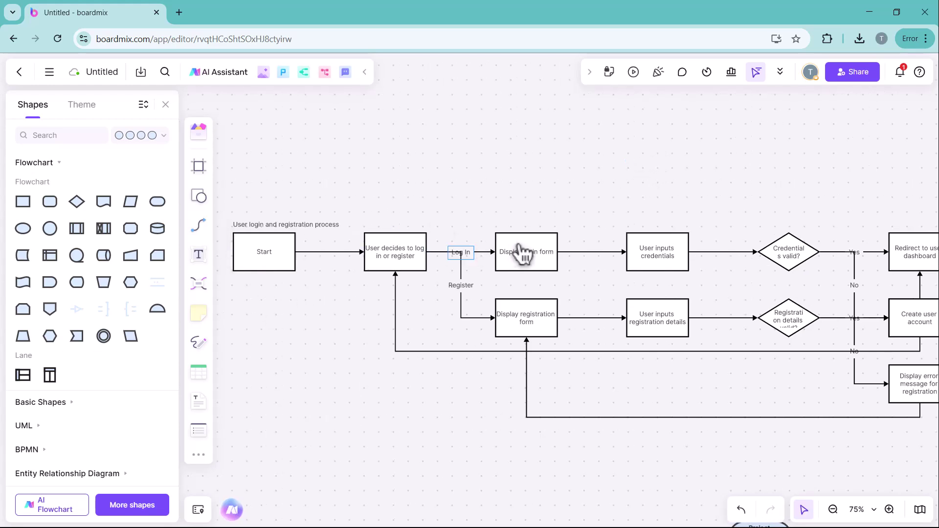
left_click(268, 265)
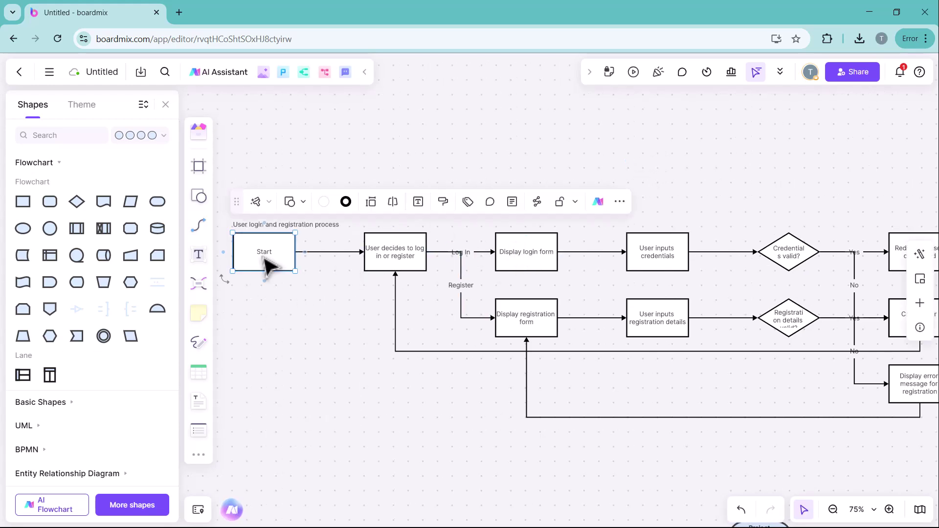
left_click(266, 206)
mouse_move(274, 296)
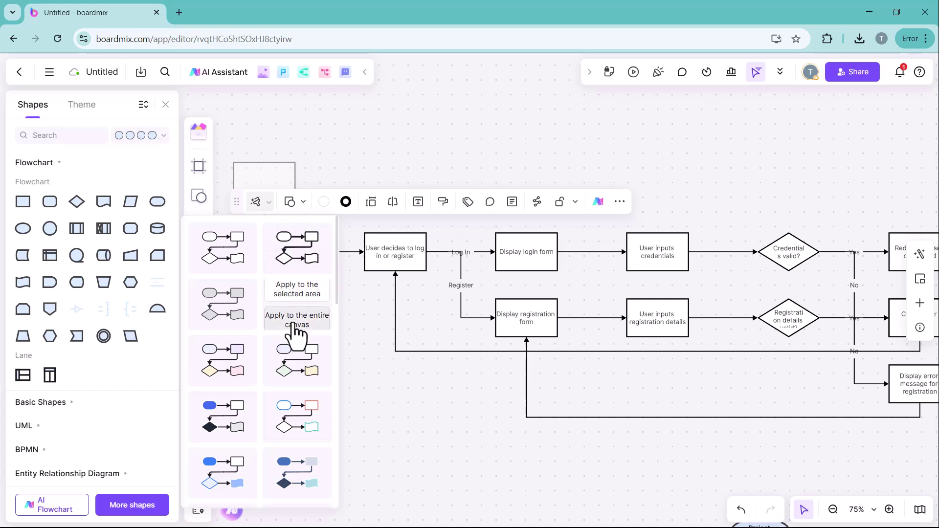
left_click(296, 325)
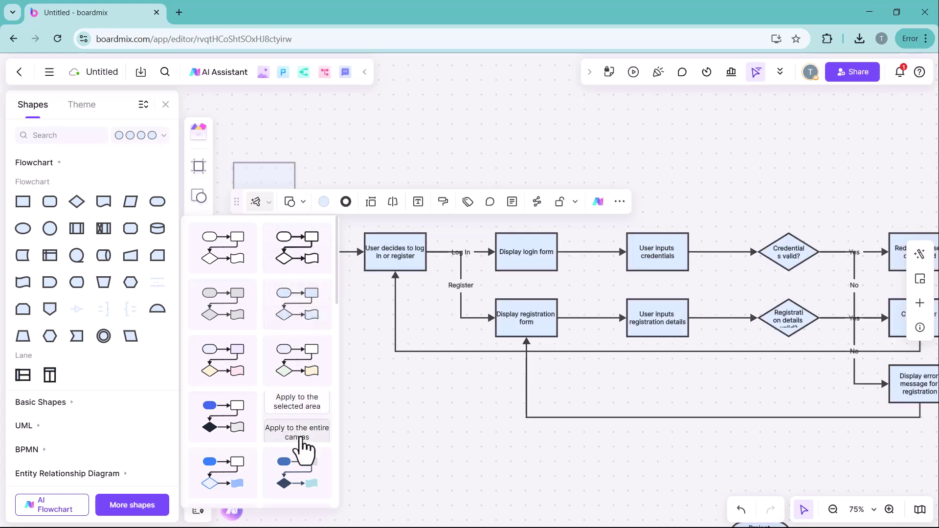
left_click(300, 432)
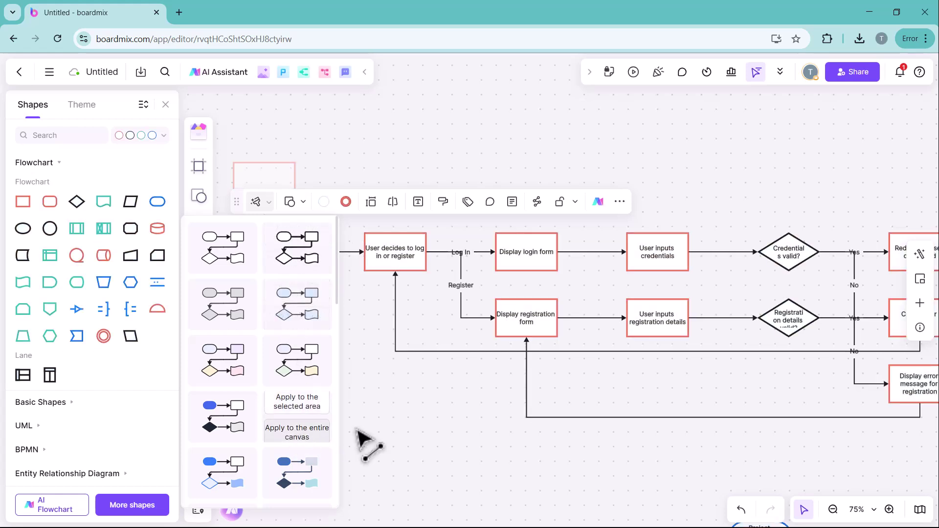
Step: Inspect the Start node's shape, border and size options, then show Home's Presentation category
left_click(302, 200)
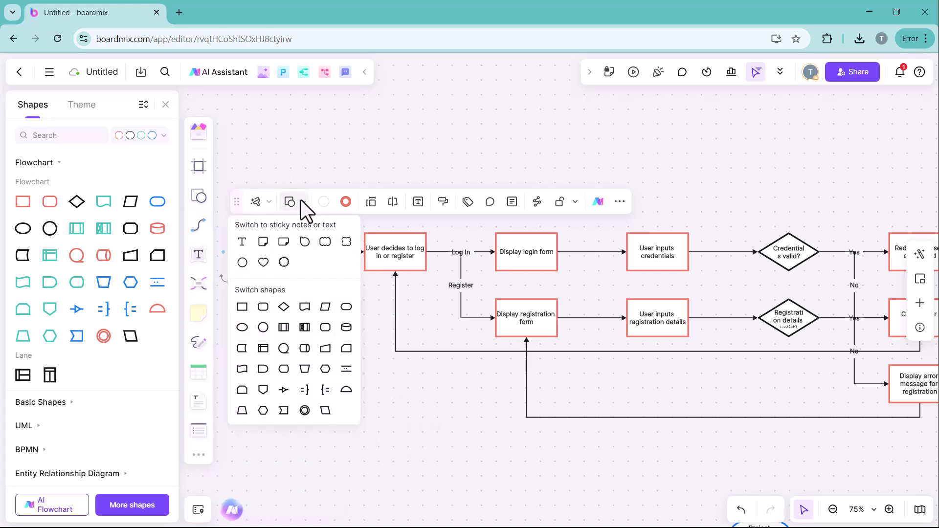
left_click(344, 201)
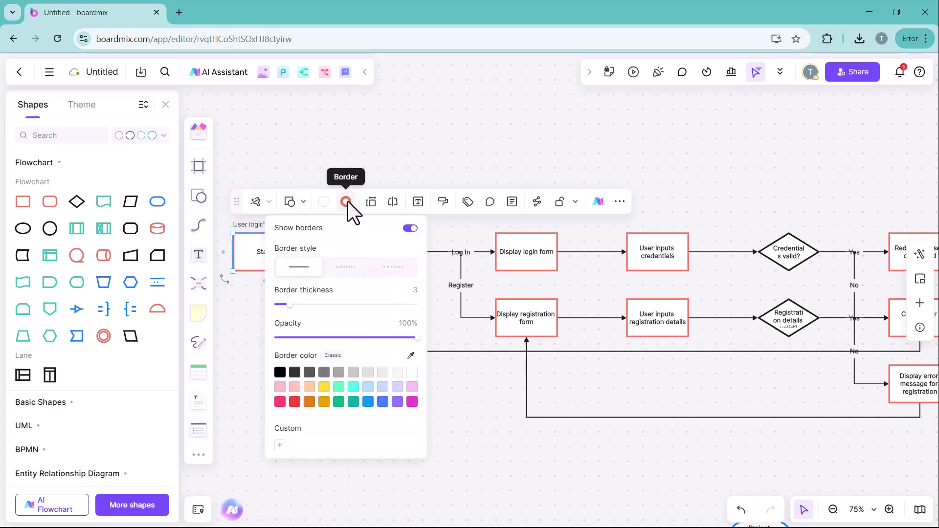
left_click(371, 201)
left_click(378, 204)
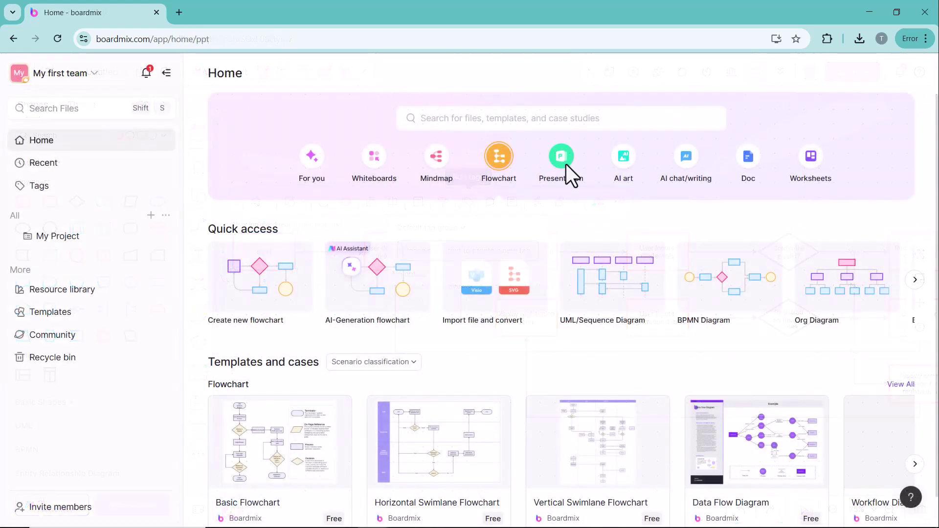
left_click(566, 165)
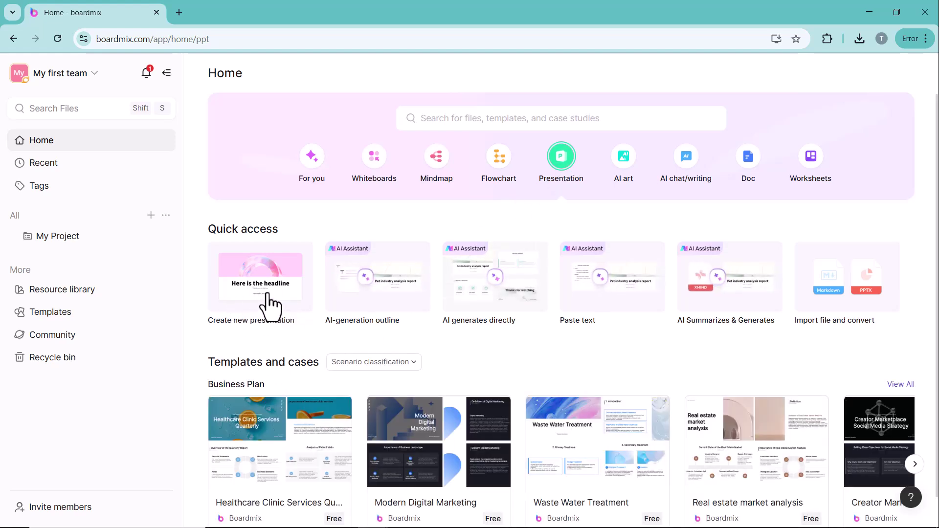
Step: Scroll through the Home page's presentation options and templates
scroll(380, 343, "down", 5)
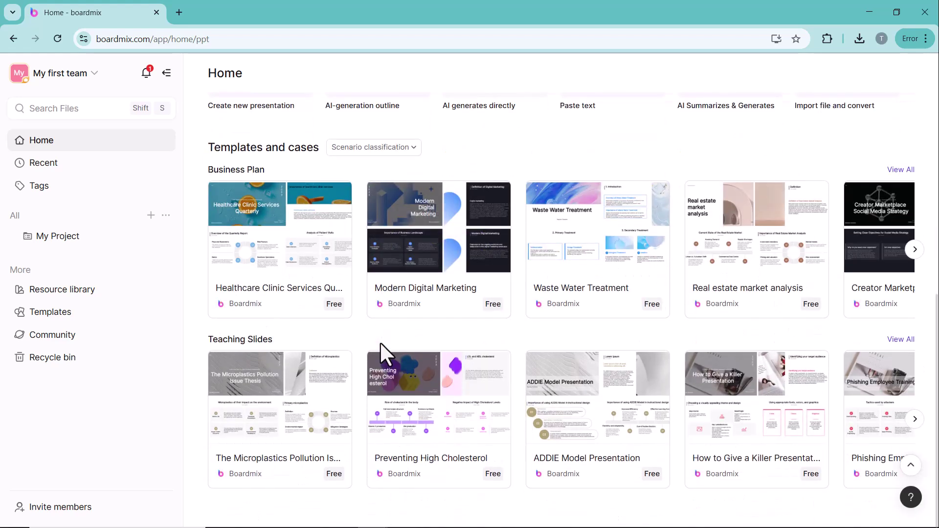
scroll(379, 342, "up", 5)
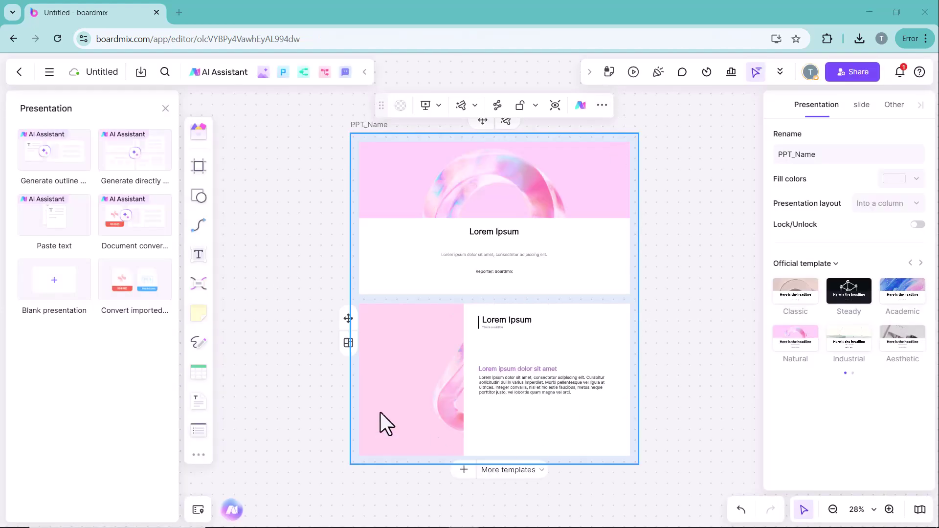
Step: Generate an AI outline from the recommended 'AI commercial market analysis' case
left_click(365, 232)
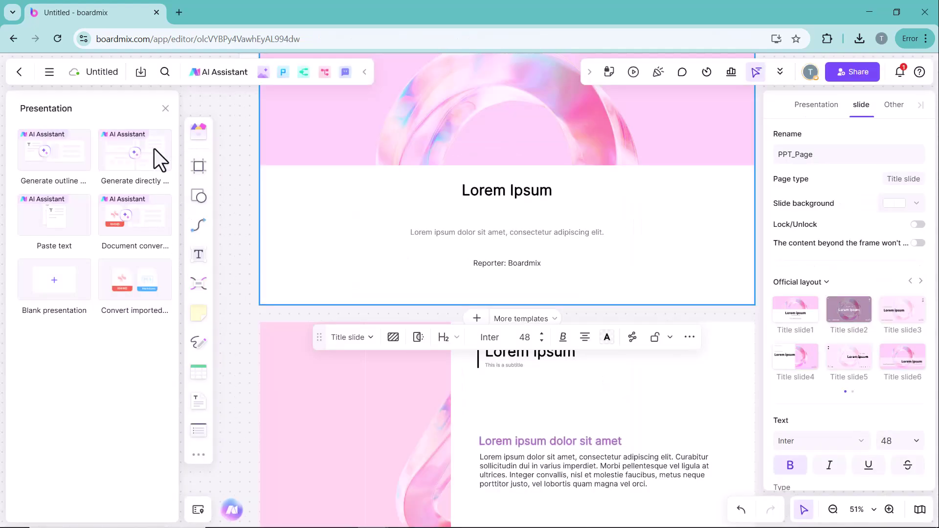
left_click(52, 153)
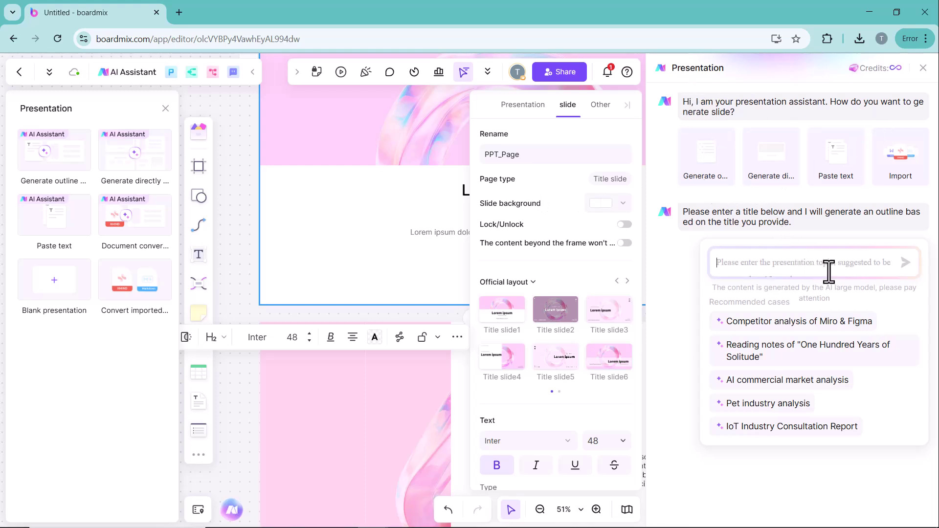
left_click(810, 381)
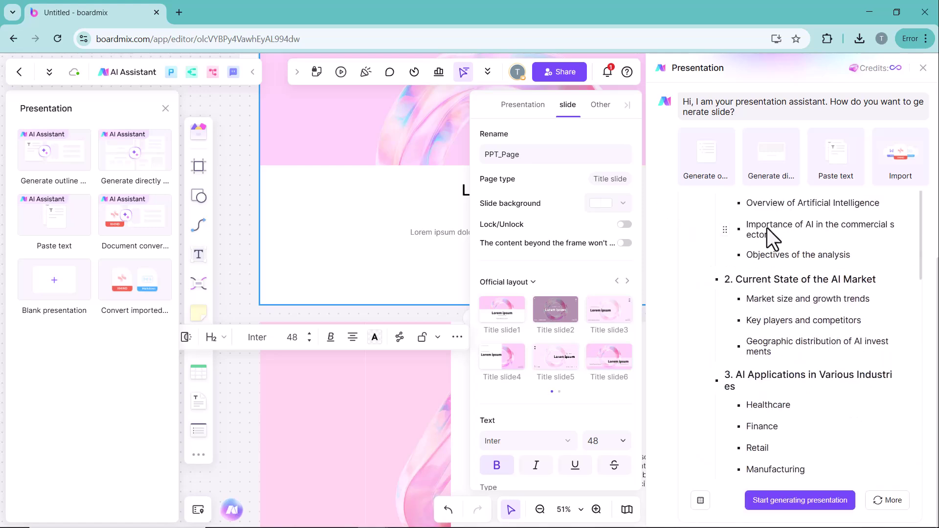
Step: Turn the outline into a presentation using the Aesthetic style
left_click(814, 502)
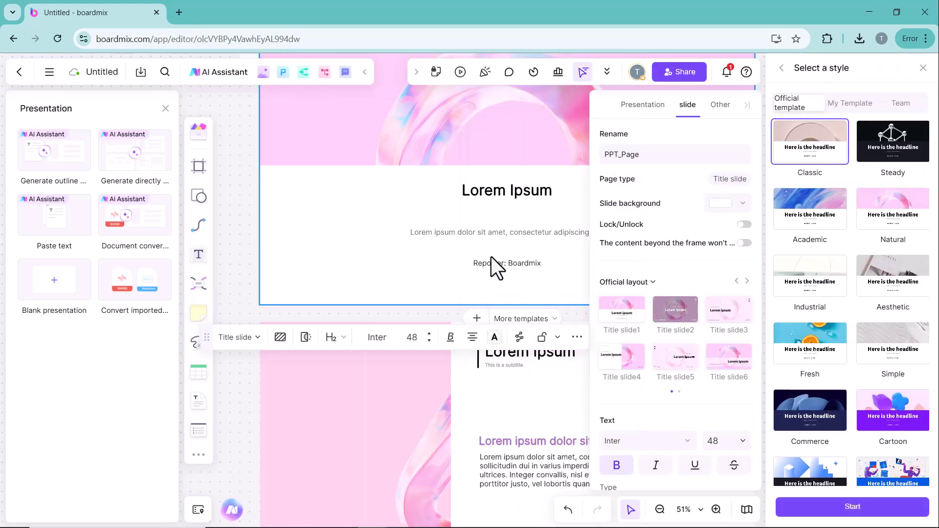
scroll(491, 257, "down", 5)
scroll(491, 257, "up", 4)
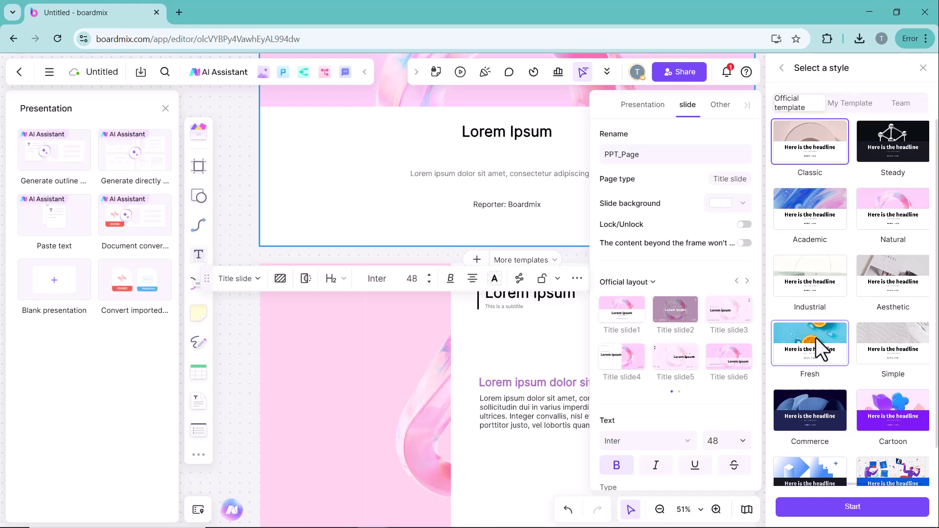
scroll(816, 338, "down", 1)
scroll(817, 339, "up", 1)
left_click(886, 266)
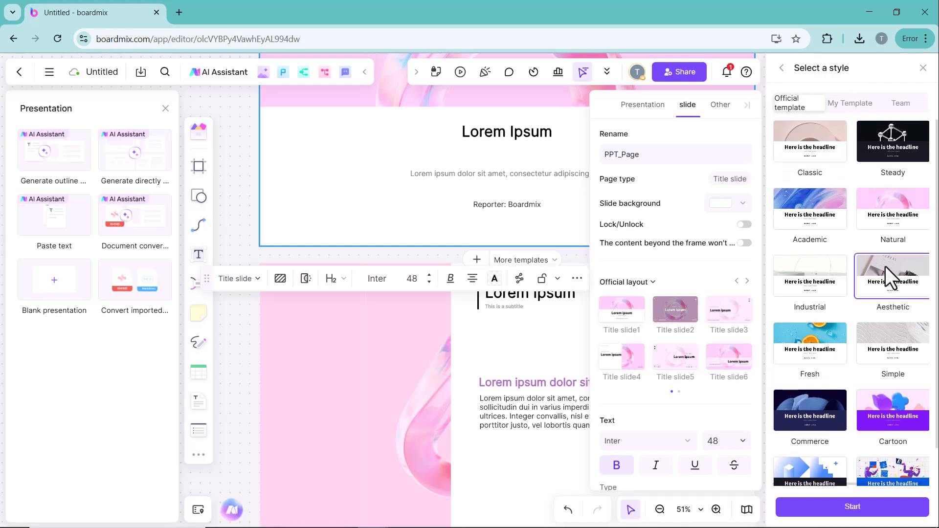
left_click(889, 511)
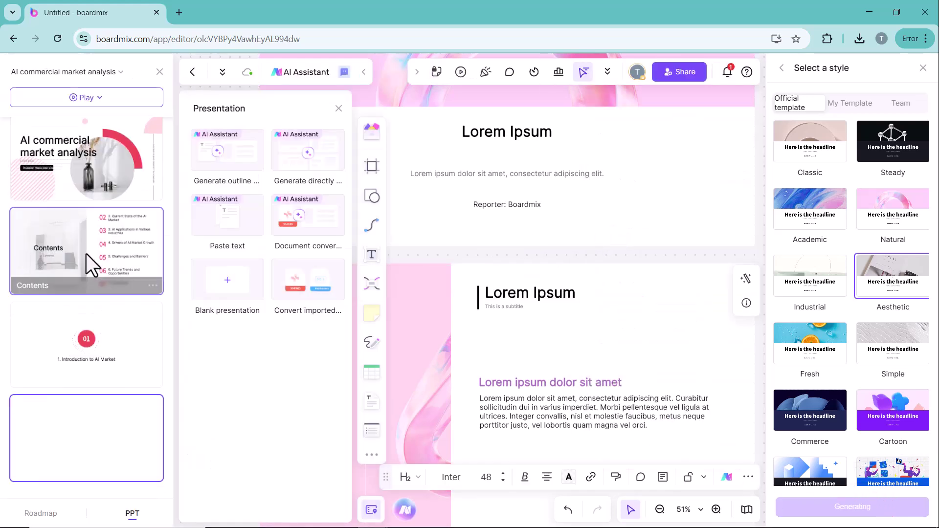
Step: Play the generated Aesthetic deck from the start
left_click(587, 70)
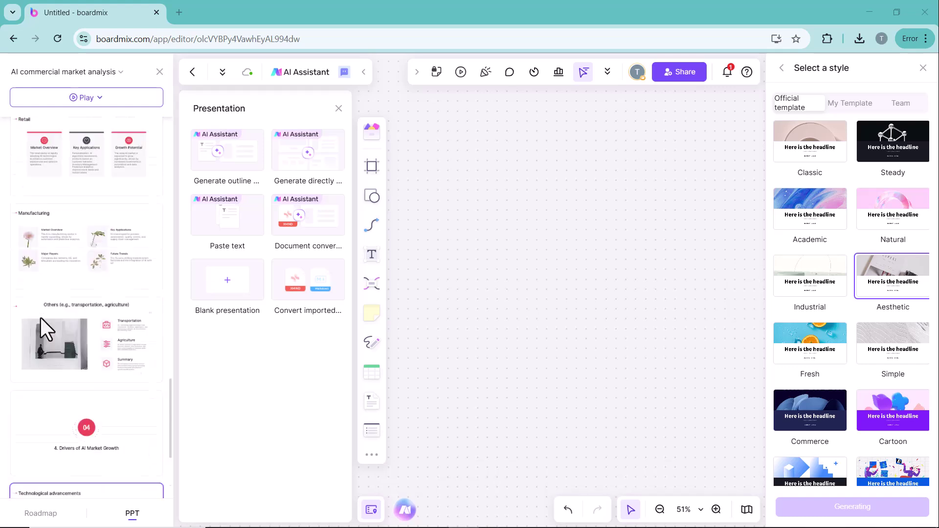
left_click(86, 98)
left_click(39, 121)
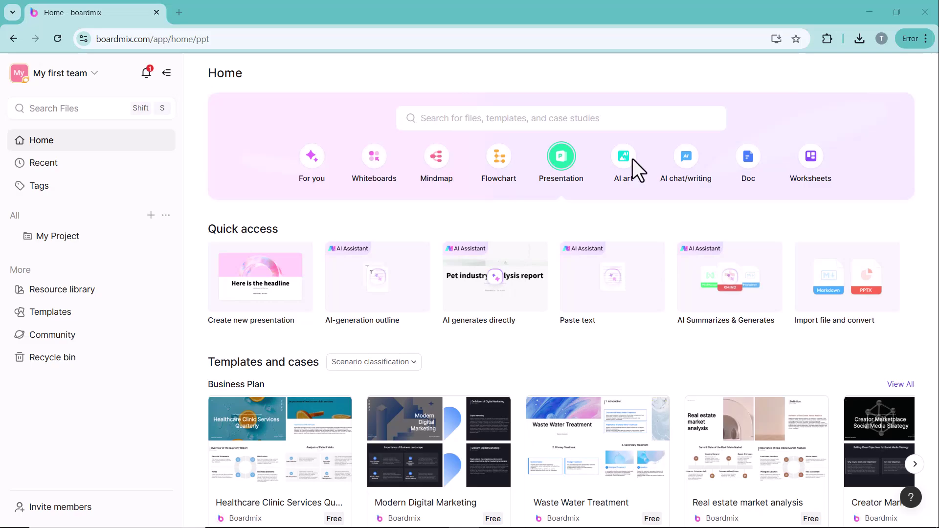
Step: Scroll through the AI art gallery, then open AI chat/writing to view its chat roles
left_click(626, 165)
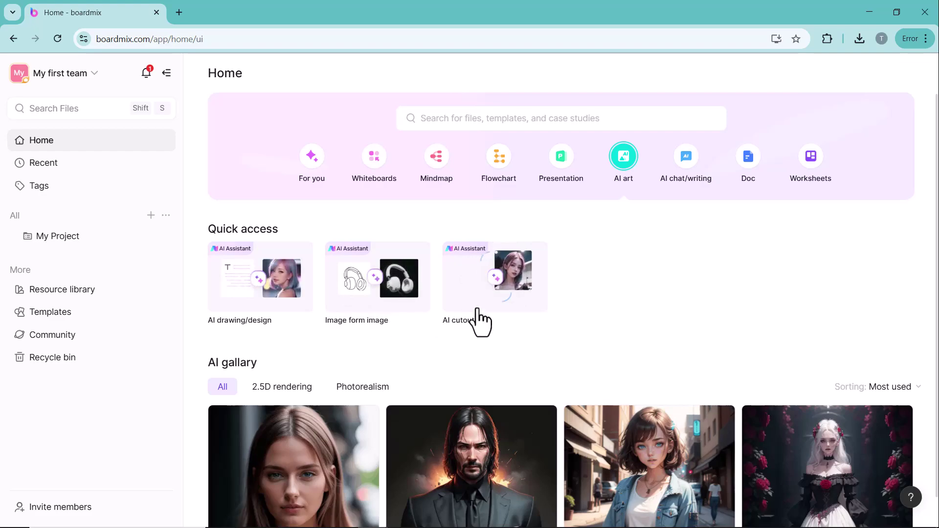
scroll(477, 309, "down", 8)
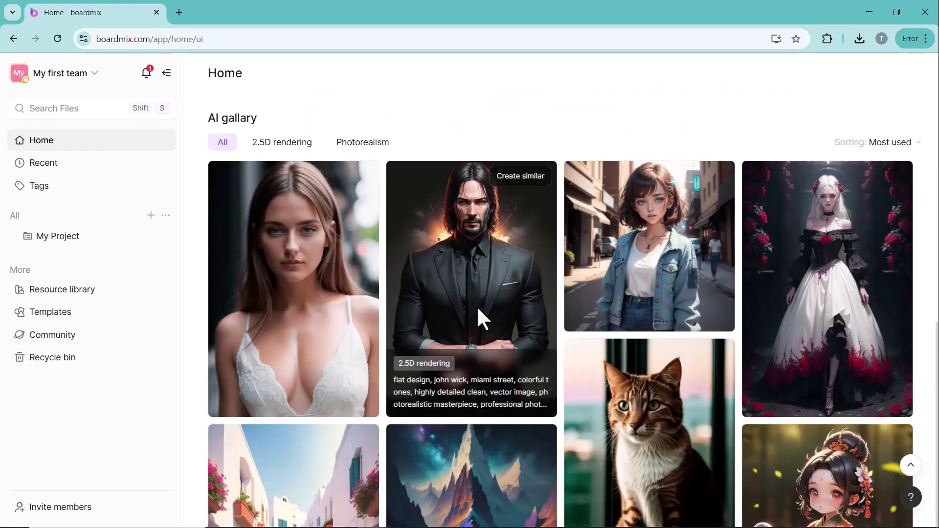
scroll(476, 307, "down", 12)
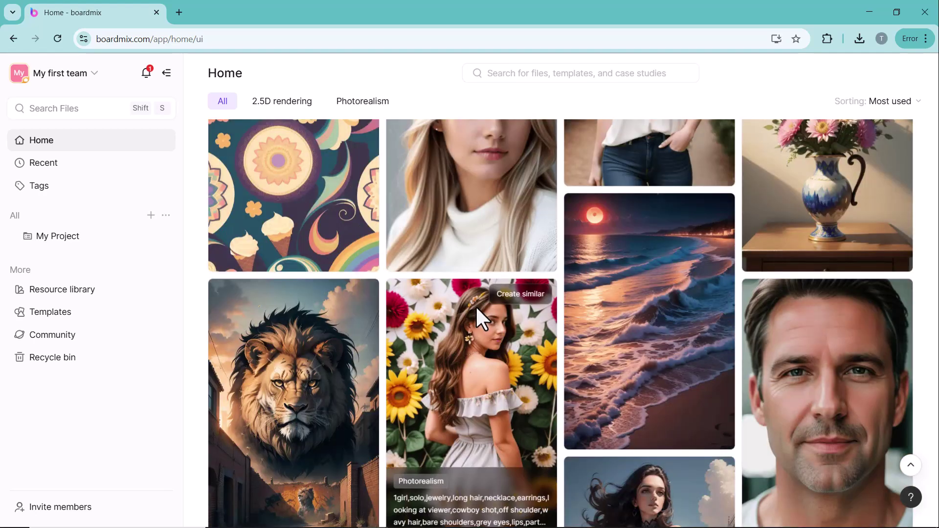
scroll(475, 306, "down", 8)
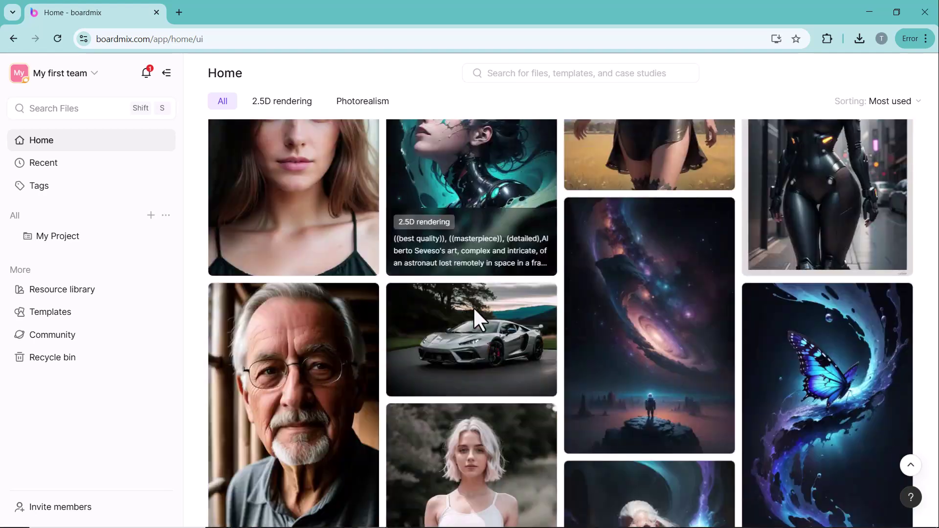
scroll(471, 307, "up", 10)
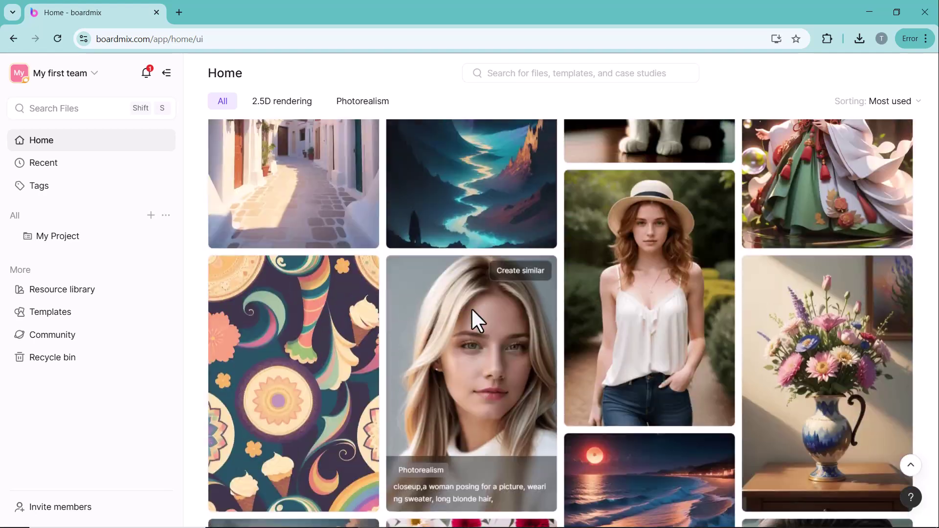
scroll(471, 307, "up", 10)
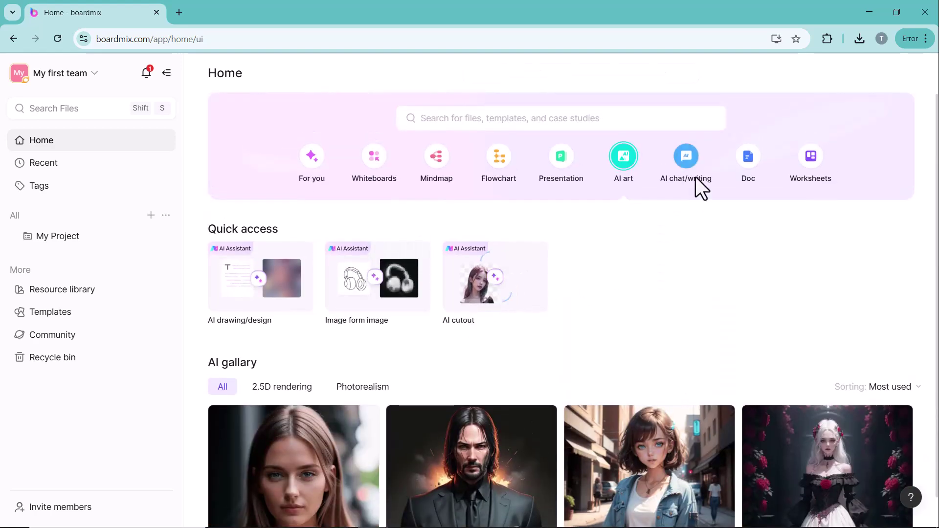
left_click(686, 161)
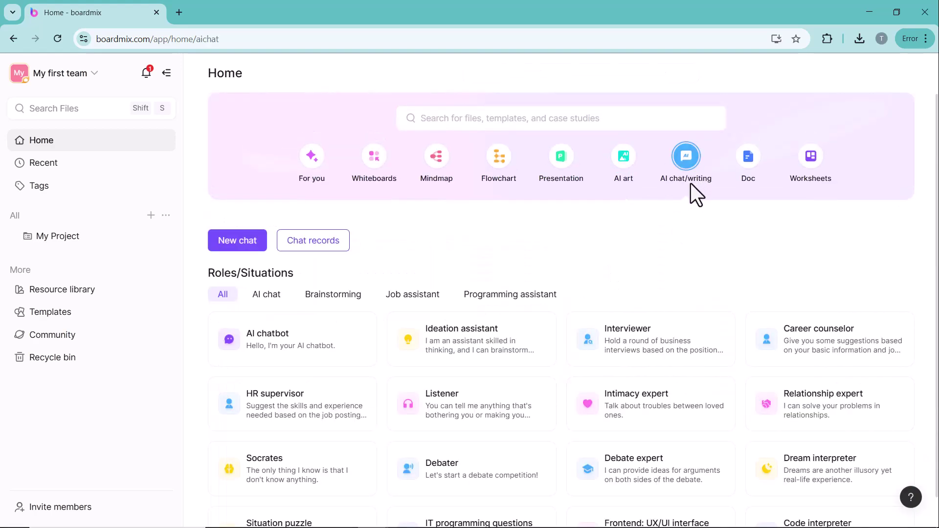
scroll(617, 272, "down", 1)
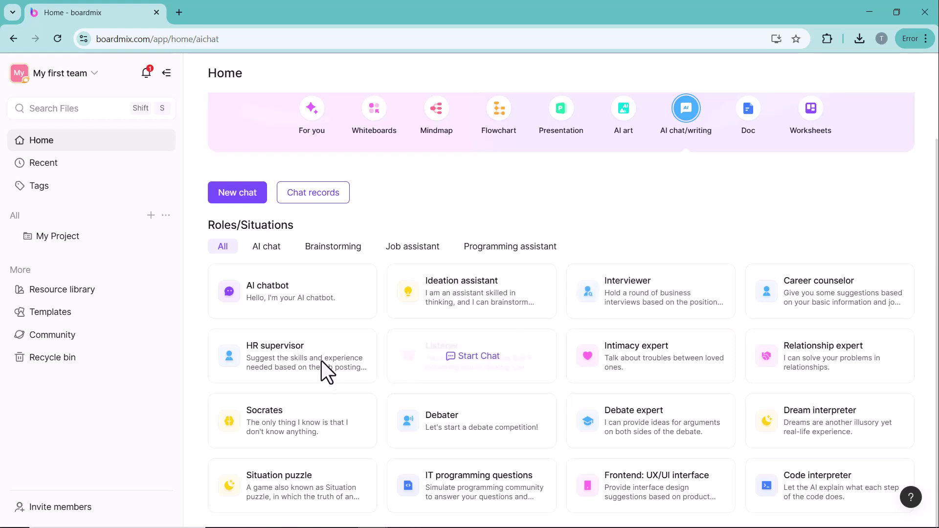